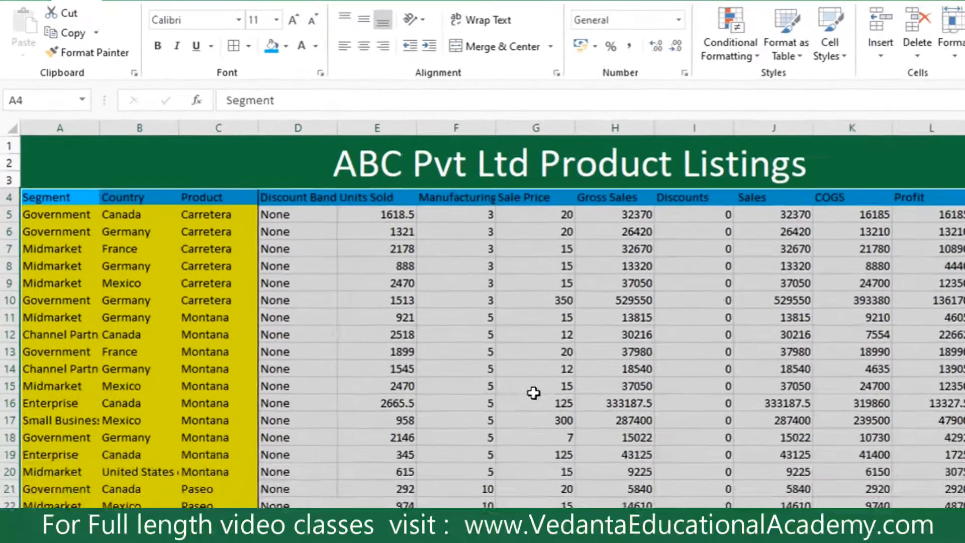
Jump to cell A701 on Sheet2 with the Go To command.
{"action": "scroll", "coordinate": [357, 296], "scroll_direction": "down", "scroll_amount": 6}
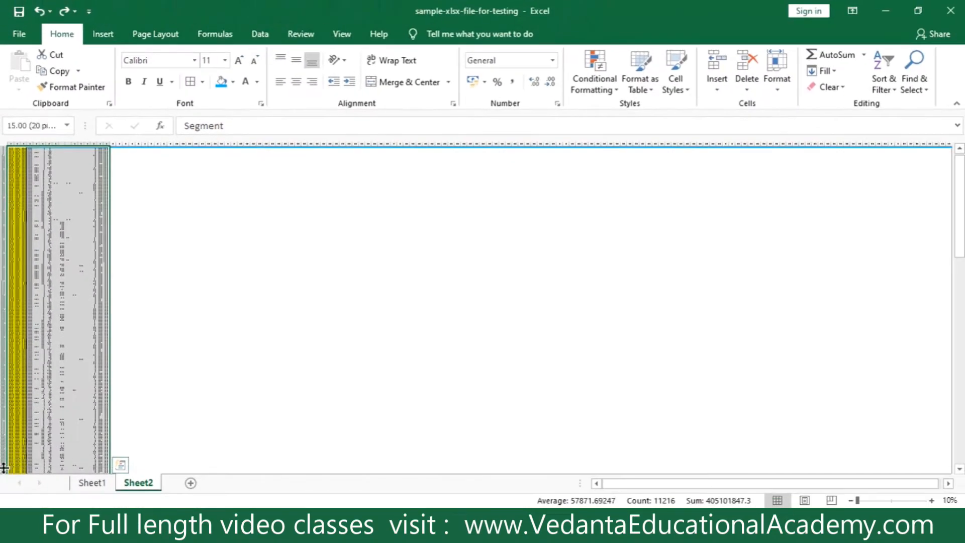
{"action": "scroll", "coordinate": [72, 396], "scroll_direction": "up", "scroll_amount": 10}
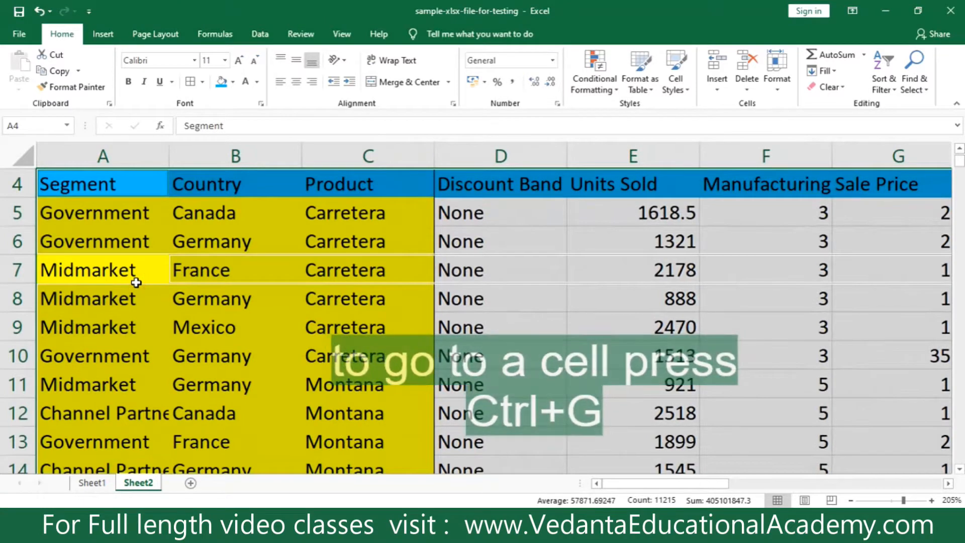
{"action": "key", "text": "ctrl+g"}
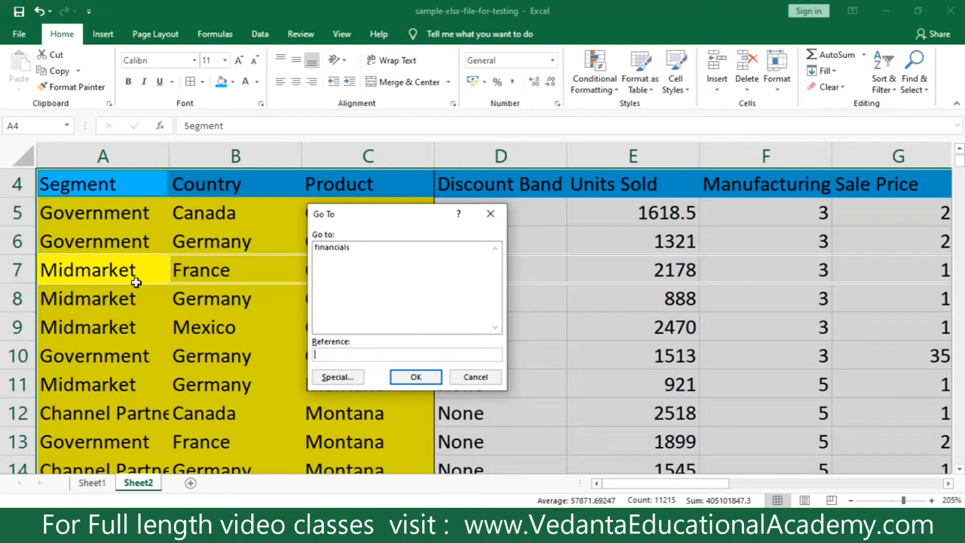
{"action": "type", "text": "70"}
{"action": "key", "text": "BackSpace"}
{"action": "key", "text": "BackSpace"}
{"action": "type", "text": "a701"}
{"action": "left_click", "coordinate": [413, 377]}
Look over the last data rows around row 704, and return to cell A1 with Go To.
{"action": "scroll", "coordinate": [103, 348], "scroll_direction": "down", "scroll_amount": 4}
{"action": "scroll", "coordinate": [97, 323], "scroll_direction": "up", "scroll_amount": 4}
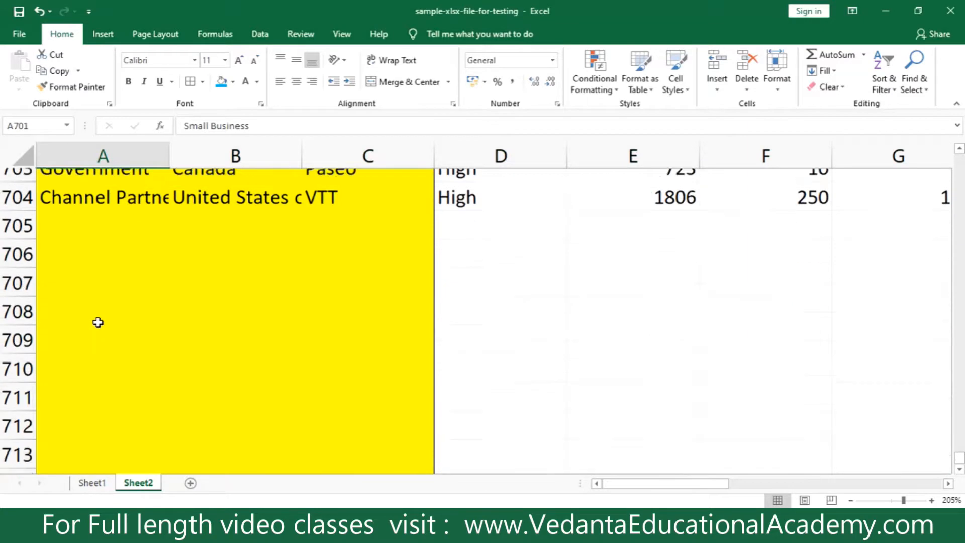
{"action": "scroll", "coordinate": [100, 342], "scroll_direction": "down", "scroll_amount": 2, "text": "ctrl"}
{"action": "scroll", "coordinate": [86, 315], "scroll_direction": "down", "scroll_amount": 2}
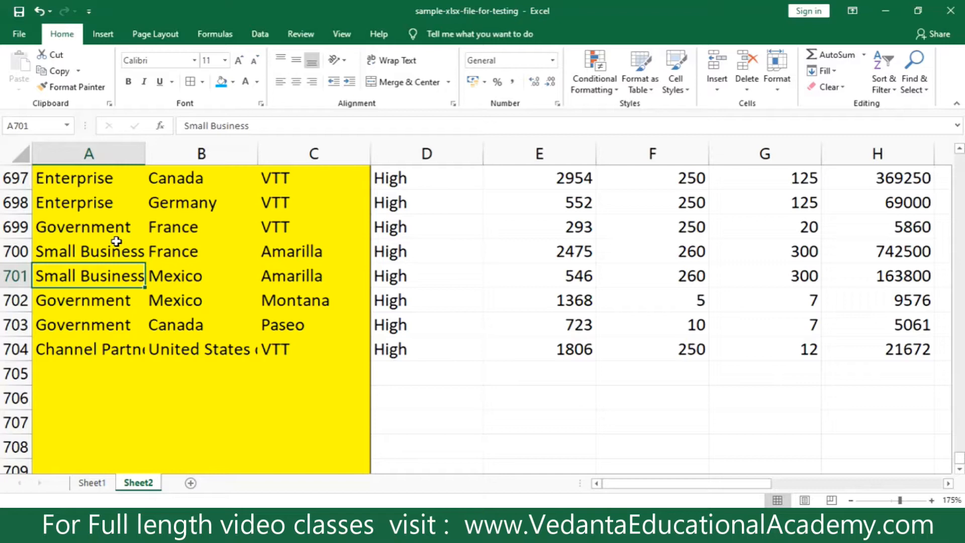
{"action": "scroll", "coordinate": [116, 241], "scroll_direction": "down", "scroll_amount": 8}
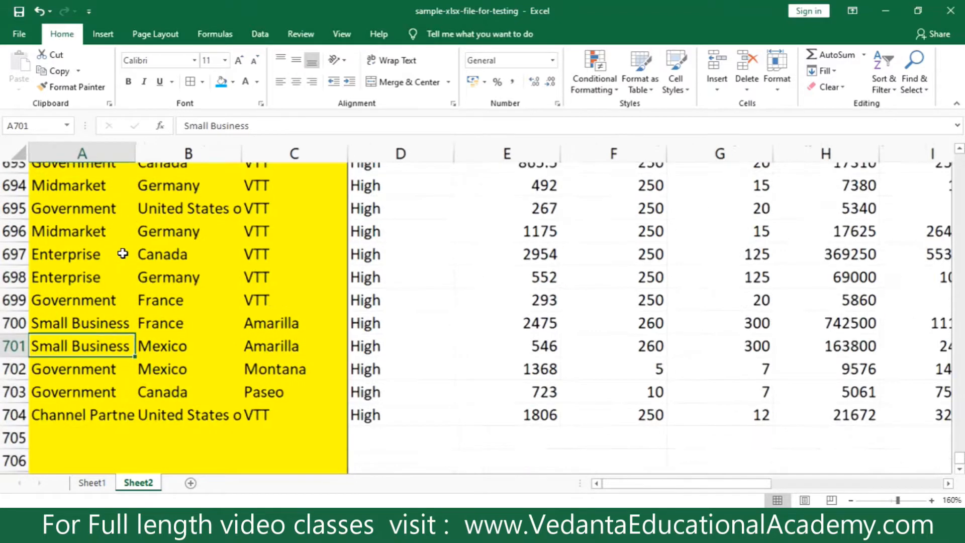
{"action": "scroll", "coordinate": [173, 298], "scroll_direction": "up", "scroll_amount": 4}
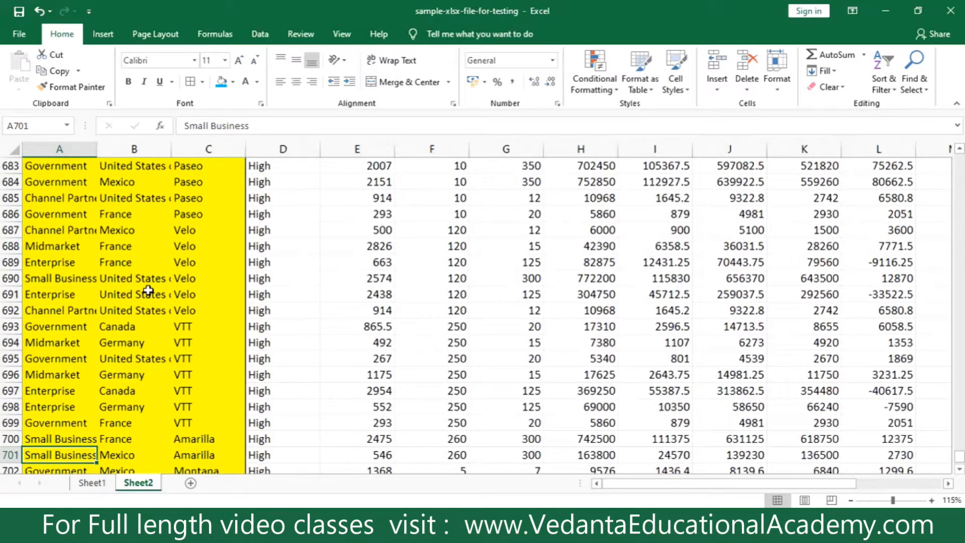
{"action": "key", "text": "ctrl+g"}
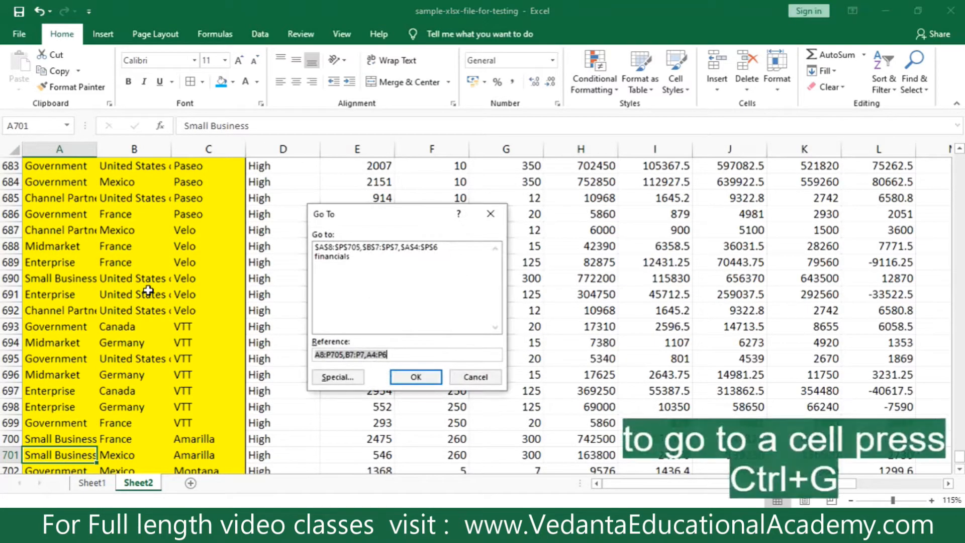
{"action": "type", "text": "a1"}
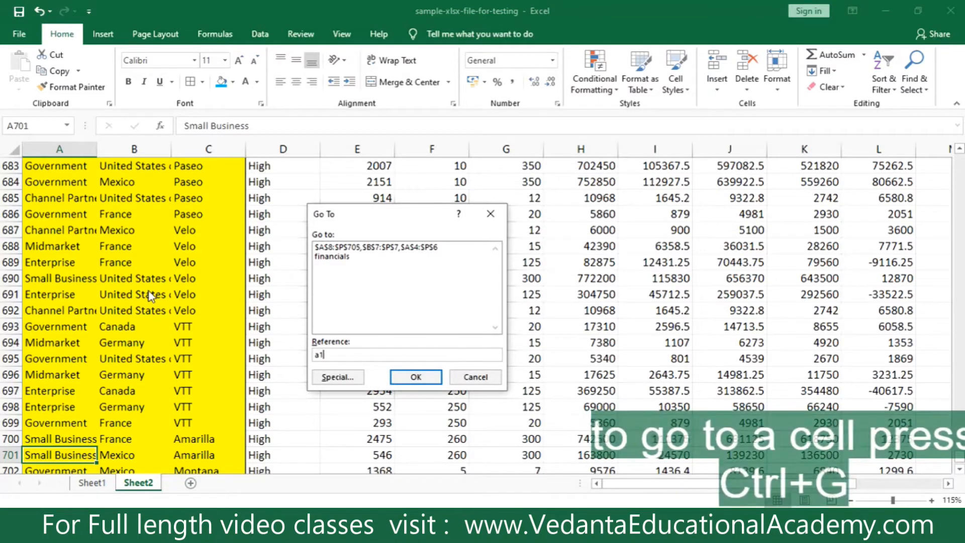
{"action": "left_click", "coordinate": [415, 377]}
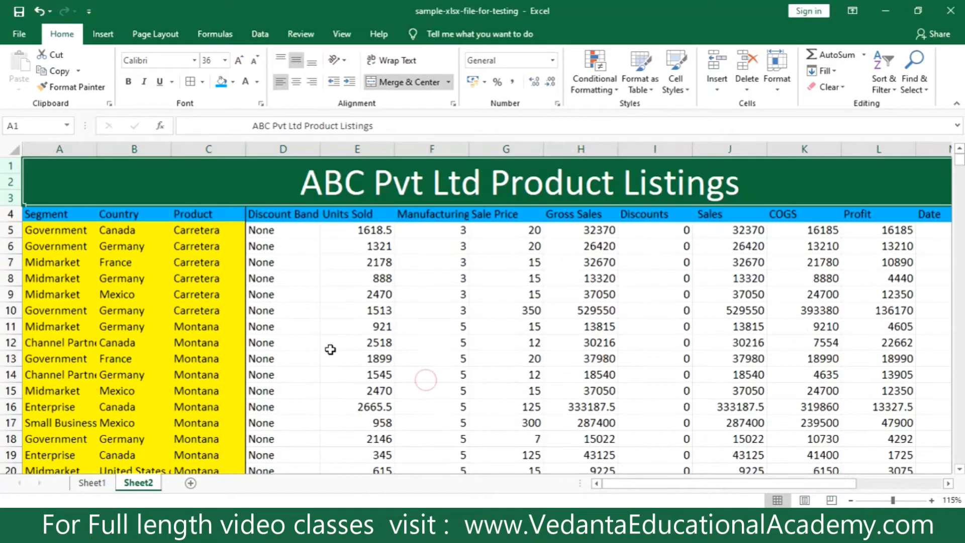
Examine the Segment, Country, Product and Gross Sales columns and their sample entries in the product listing.
{"action": "left_click", "coordinate": [329, 297]}
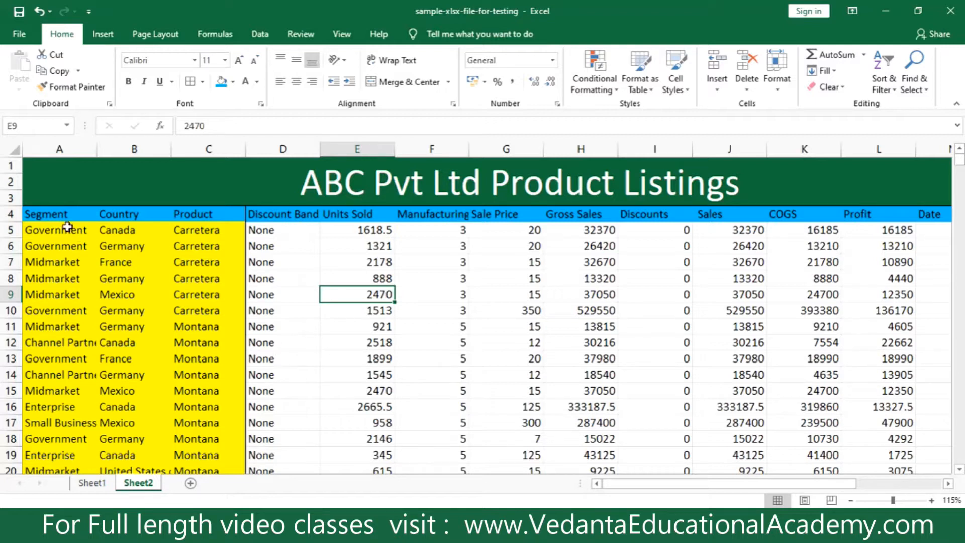
{"action": "left_click", "coordinate": [52, 216]}
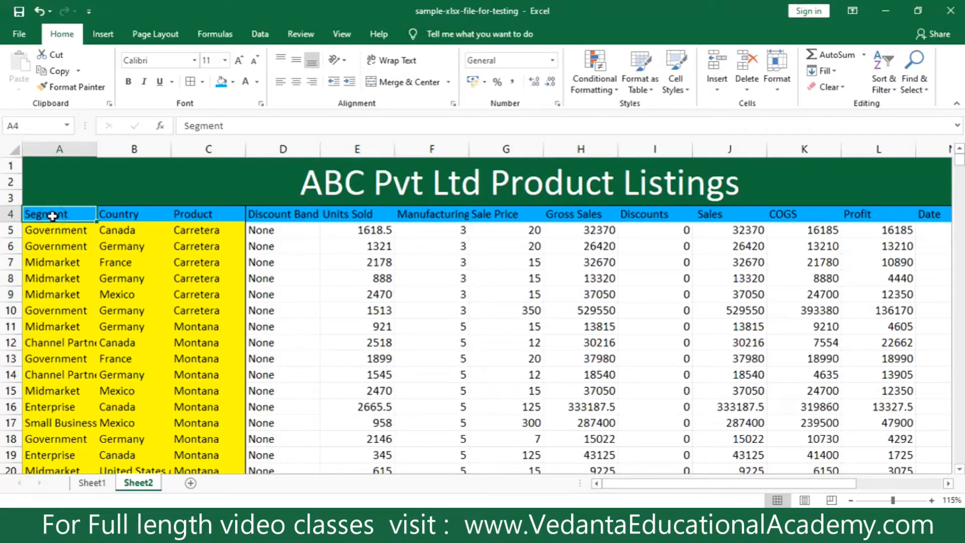
{"action": "left_click", "coordinate": [116, 215]}
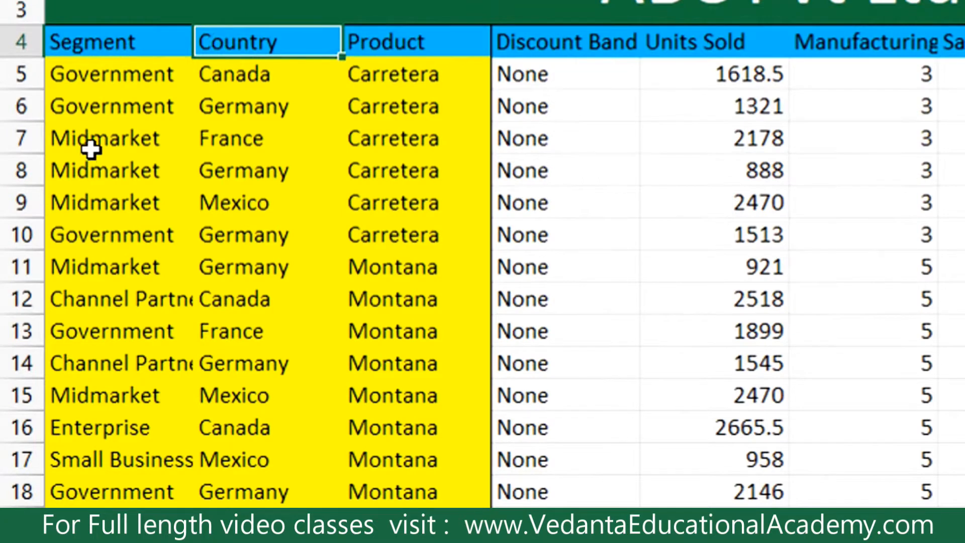
{"action": "left_click", "coordinate": [93, 300]}
{"action": "left_click", "coordinate": [86, 359]}
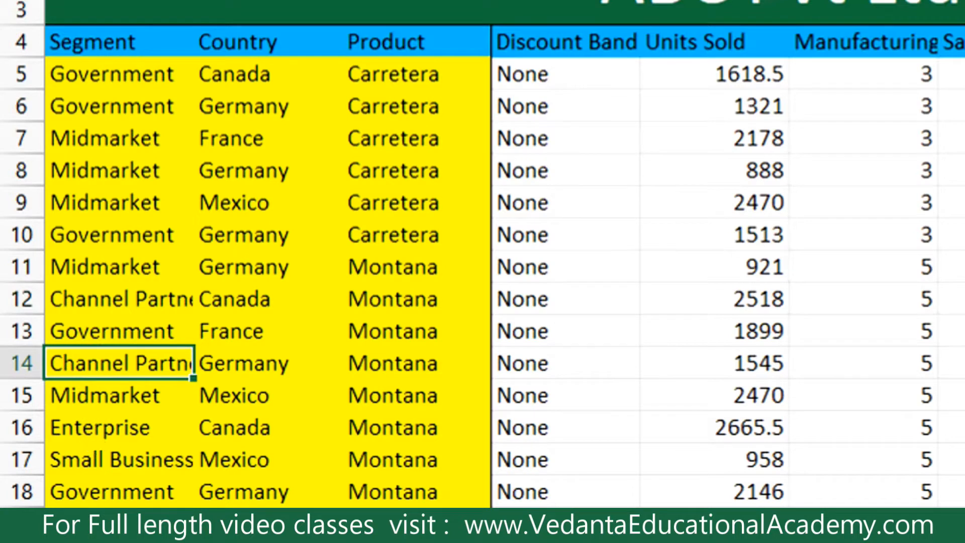
{"action": "left_click", "coordinate": [239, 42]}
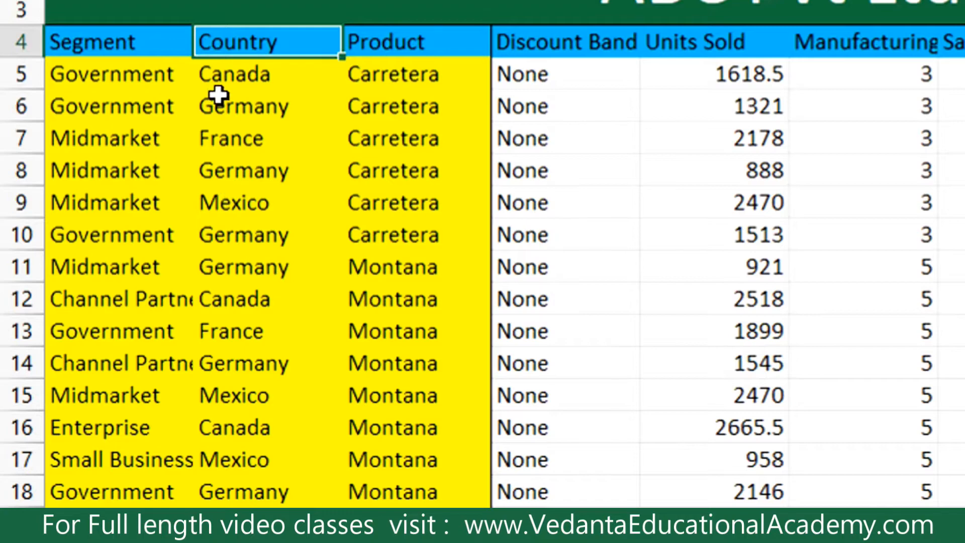
{"action": "left_click", "coordinate": [219, 74]}
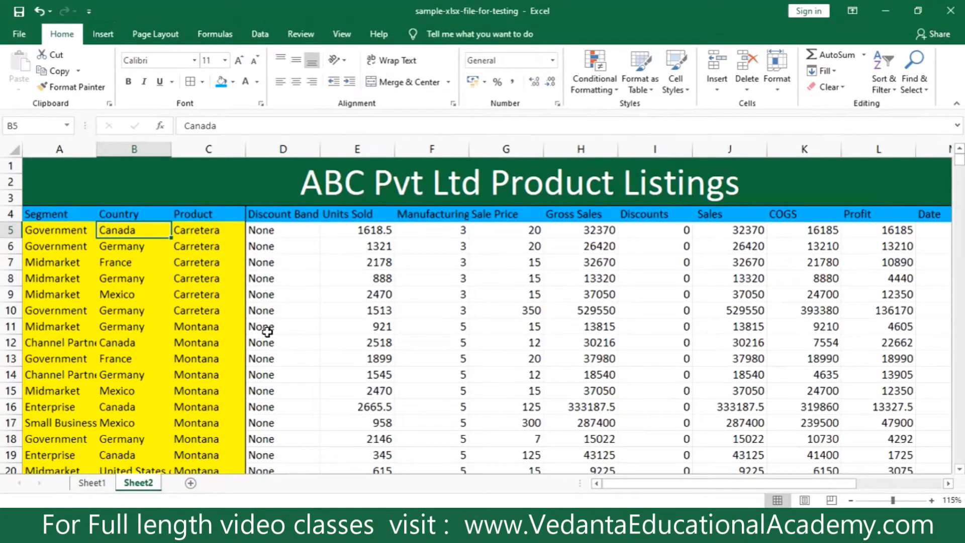
{"action": "left_click", "coordinate": [52, 232]}
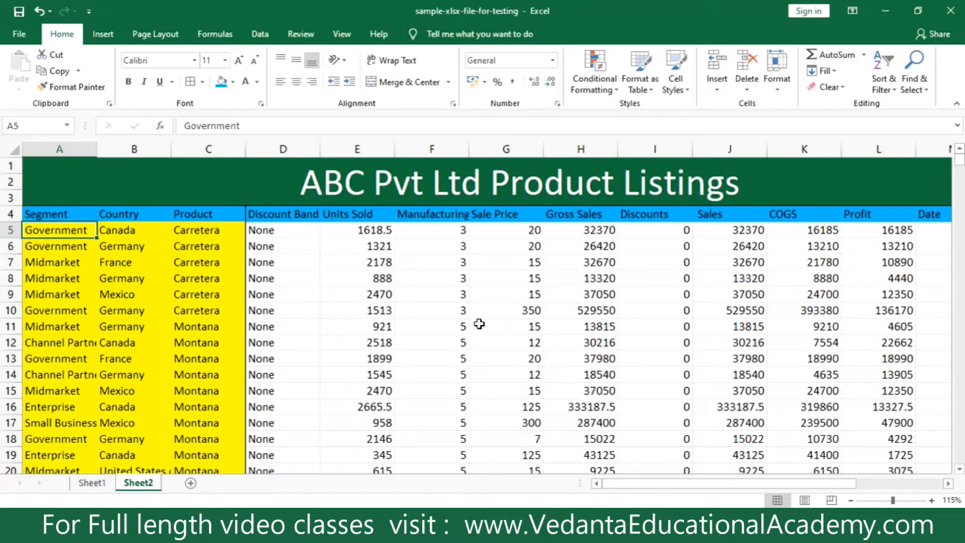
{"action": "left_click", "coordinate": [195, 380]}
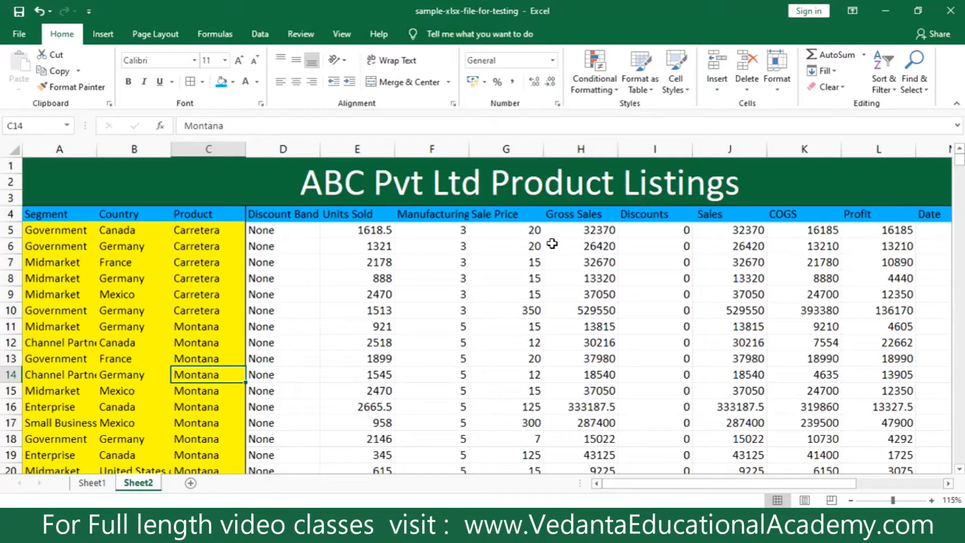
{"action": "left_click", "coordinate": [567, 231]}
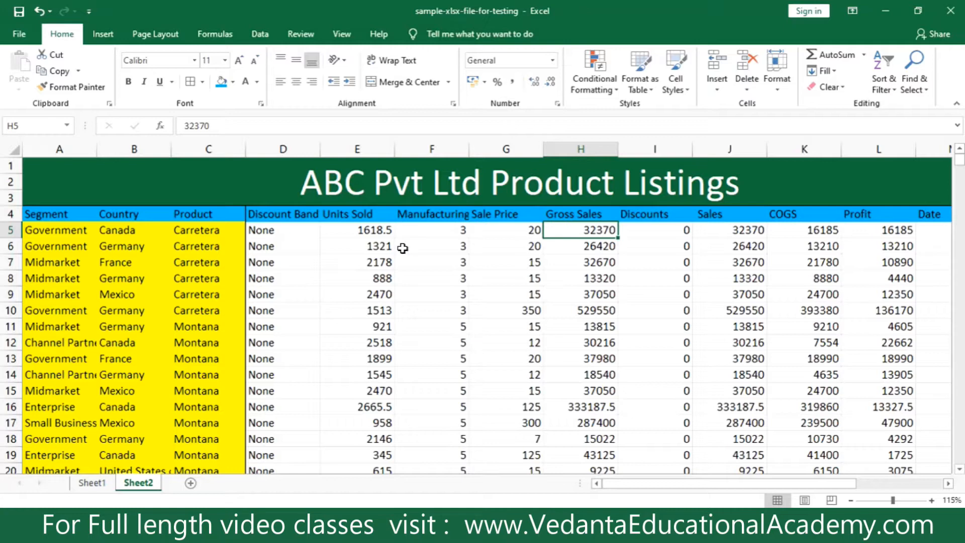
Select the entire worksheet including the title, and clear that selection.
{"action": "left_click", "coordinate": [13, 150]}
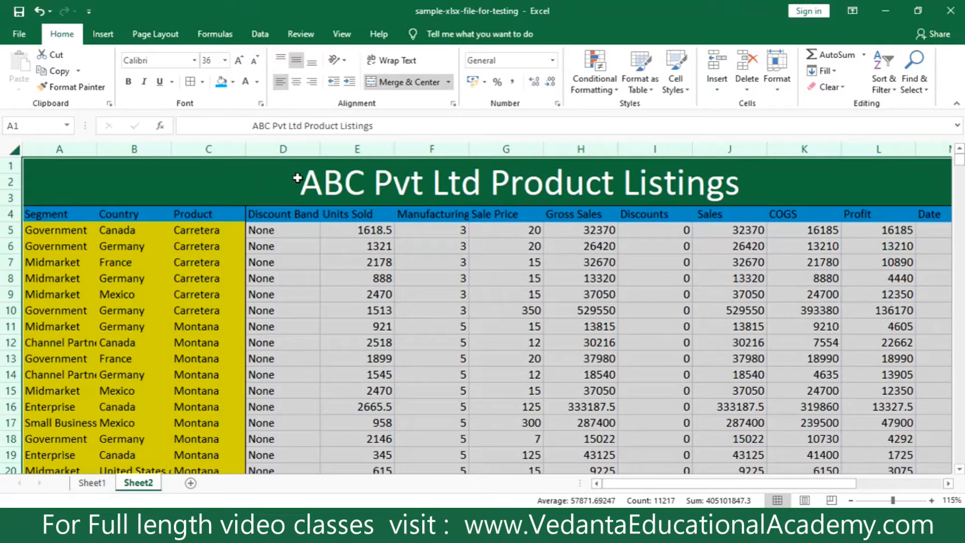
{"action": "left_click", "coordinate": [185, 189]}
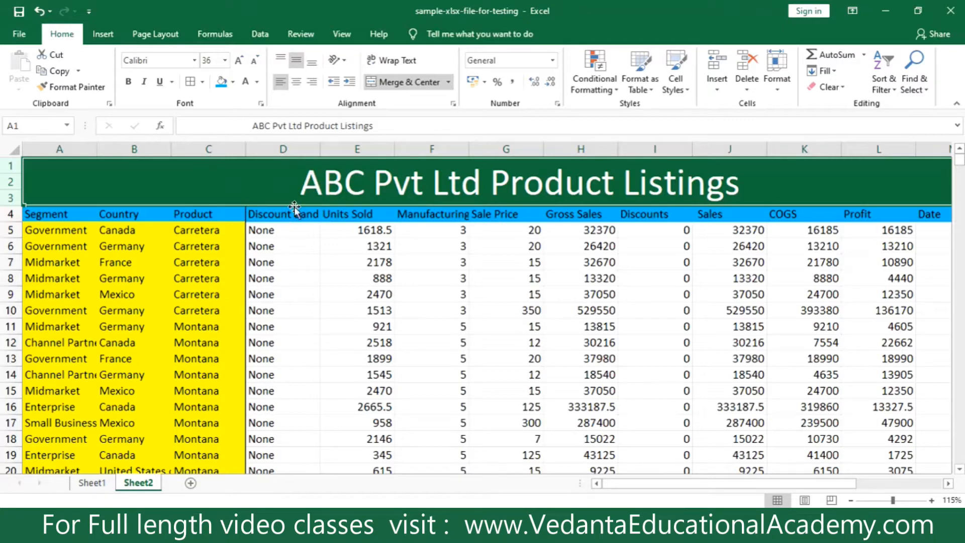
{"action": "left_click", "coordinate": [35, 216]}
{"action": "left_click", "coordinate": [409, 278]}
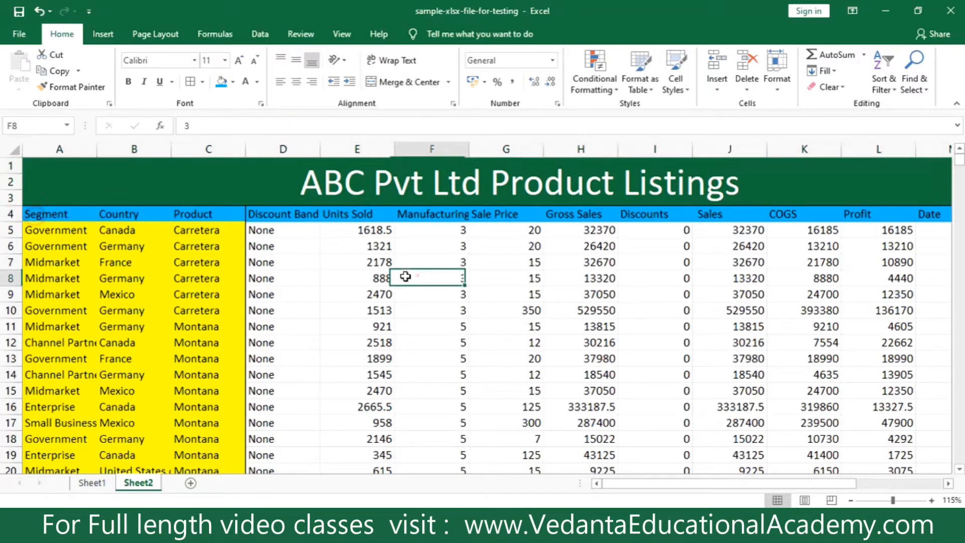
Extend the selection from Segment in A4 across the header row to Year, and release it.
{"action": "left_click", "coordinate": [36, 215]}
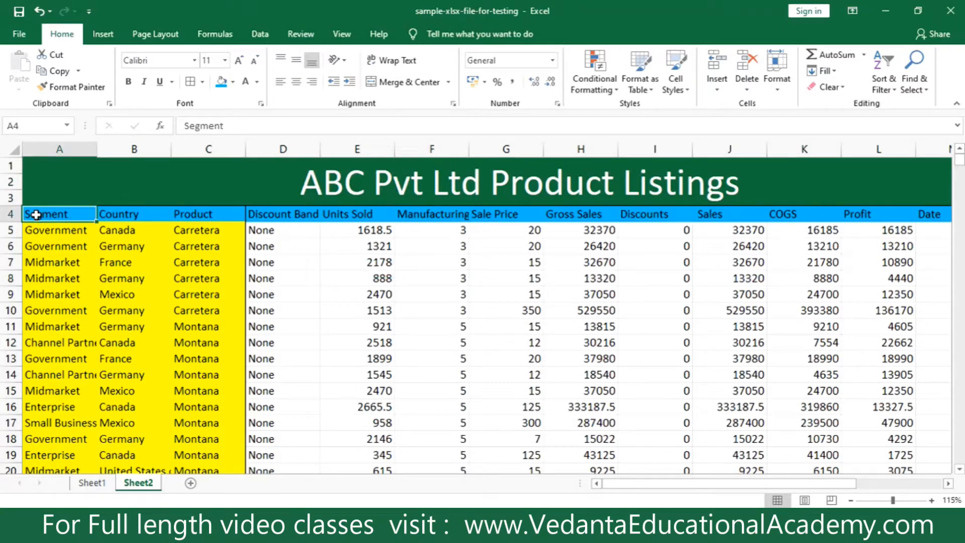
{"action": "key", "text": "ctrl+shift+Right"}
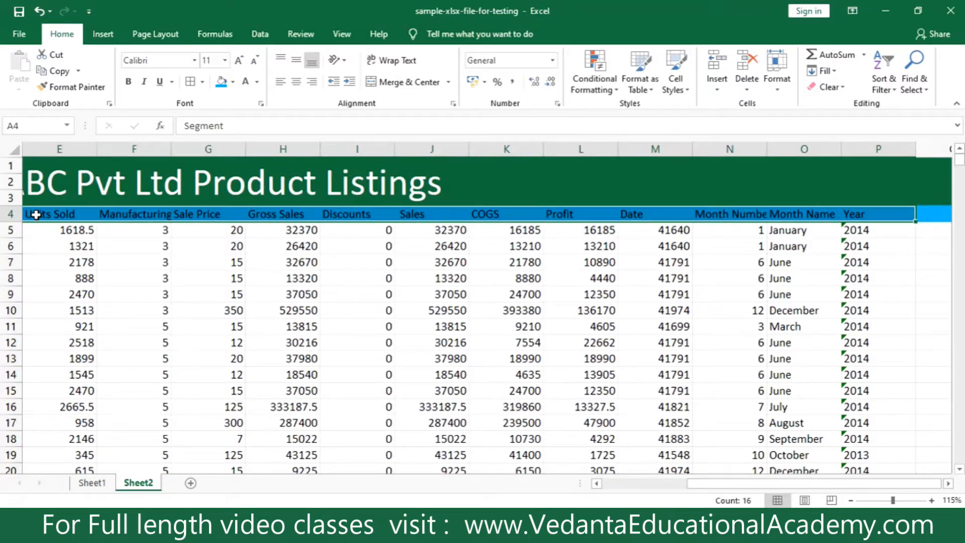
{"action": "key", "text": "ctrl+shift+Left"}
{"action": "left_click", "coordinate": [103, 250]}
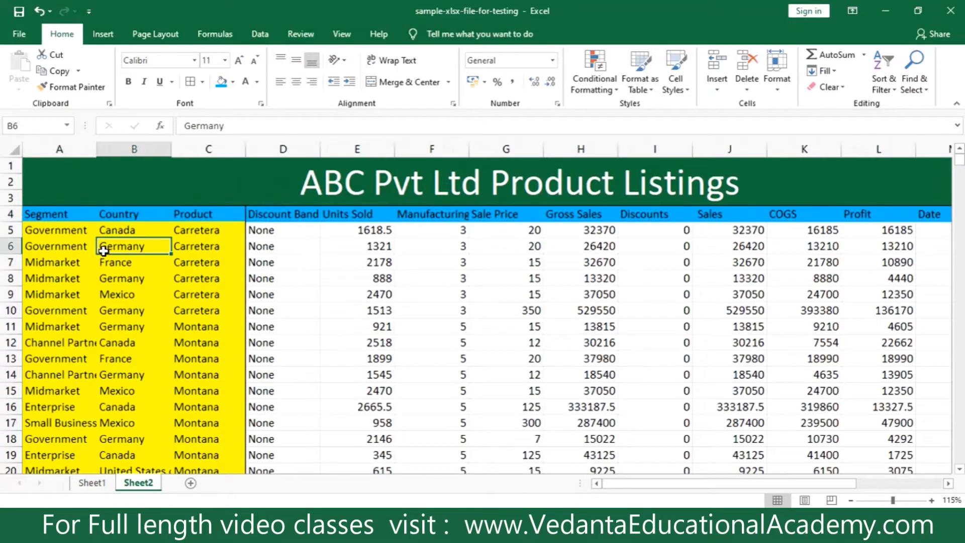
Try to select the table manually from cell A4 across its columns.
{"action": "left_click", "coordinate": [32, 216]}
{"action": "left_click_drag", "start_coordinate": [32, 215], "coordinate": [771, 117]}
{"action": "left_click", "coordinate": [132, 304]}
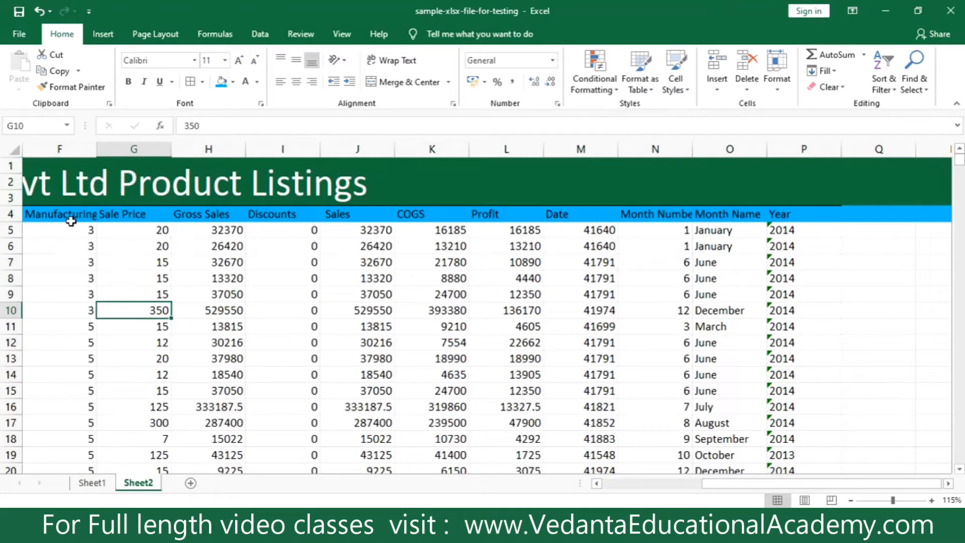
{"action": "left_click", "coordinate": [83, 288]}
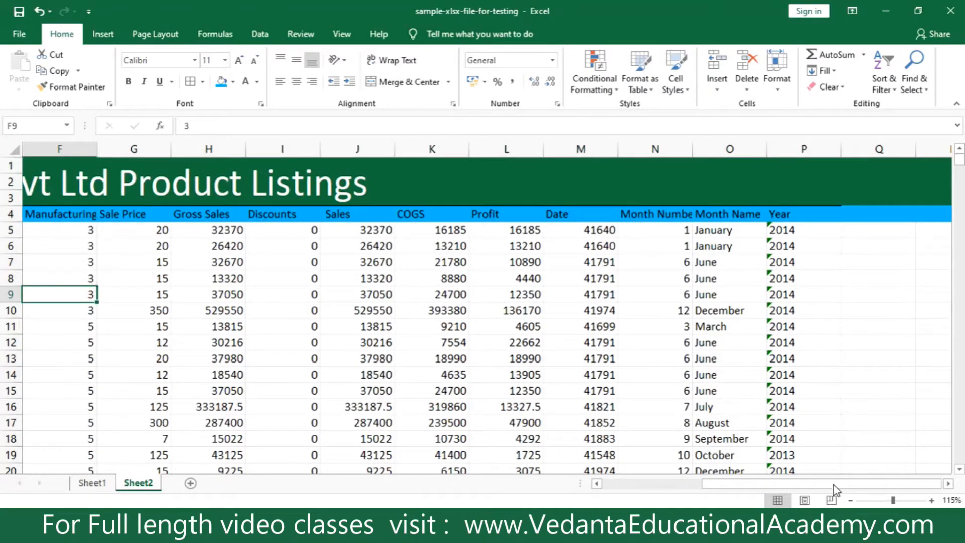
Select the whole data table from the Segment header in A4 through the Year column and down to row 704.
{"action": "left_click_drag", "start_coordinate": [834, 484], "coordinate": [734, 484]}
{"action": "left_click", "coordinate": [36, 216]}
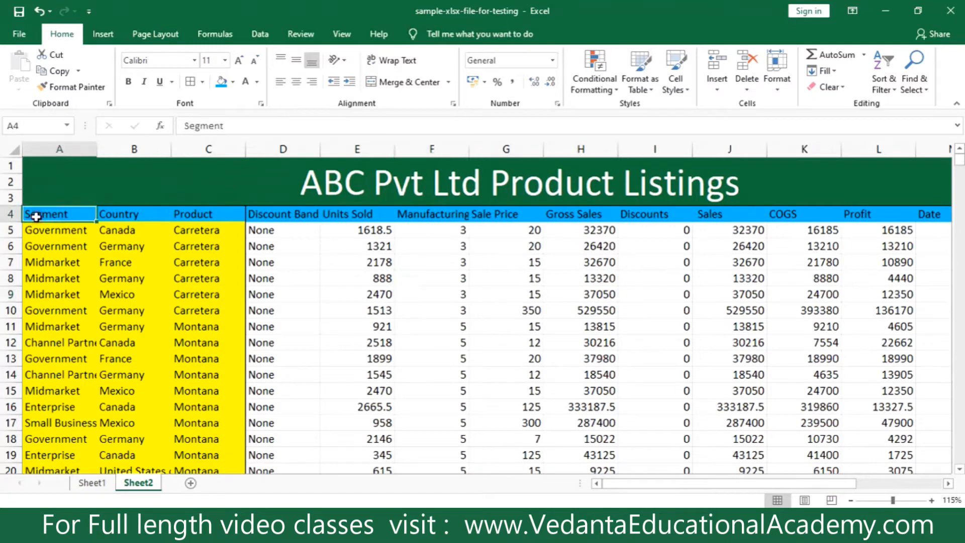
{"action": "key", "text": "ctrl+shift+Right"}
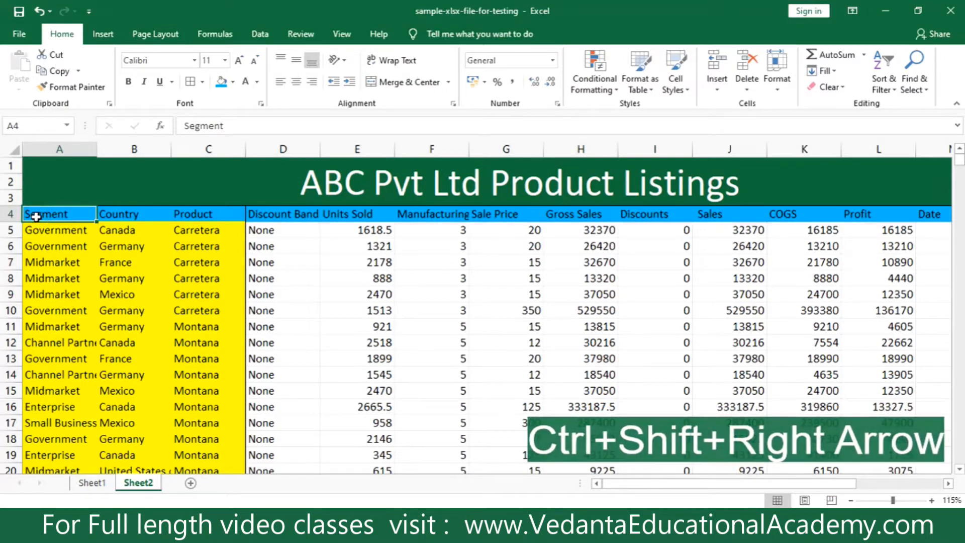
{"action": "key", "text": "ctrl+shift+Right"}
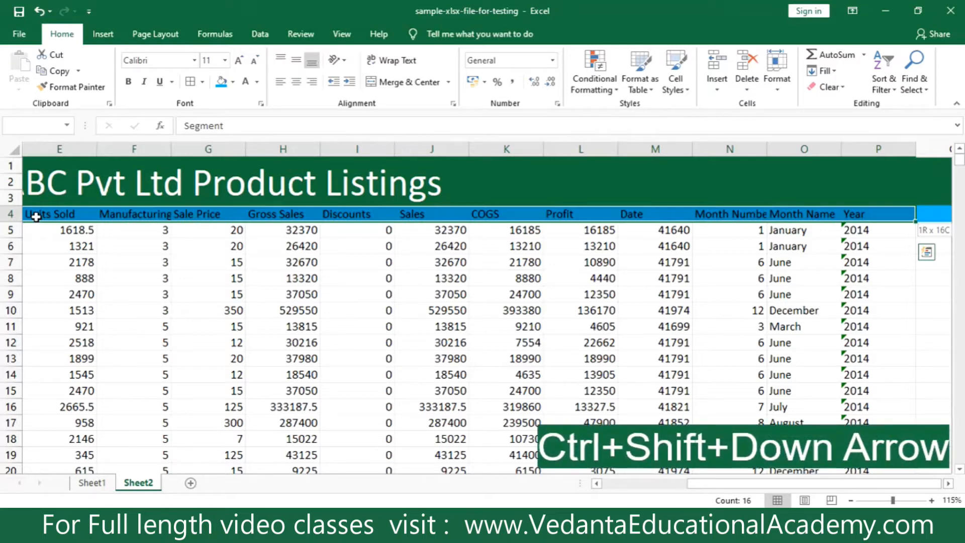
{"action": "key", "text": "ctrl+shift+Down"}
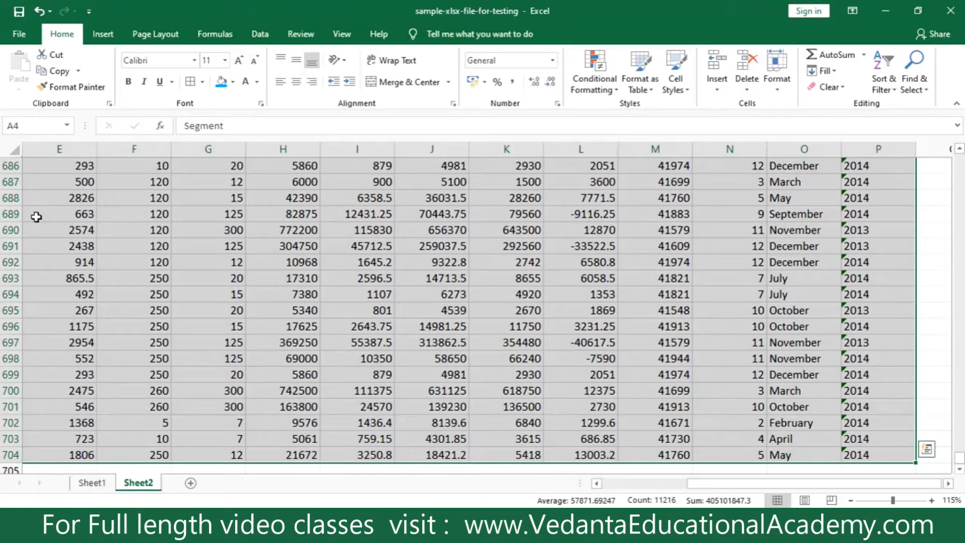
Turn on Filter for the selected table so the headers in row 4 get filter controls.
{"action": "left_click_drag", "start_coordinate": [959, 460], "coordinate": [958, 159]}
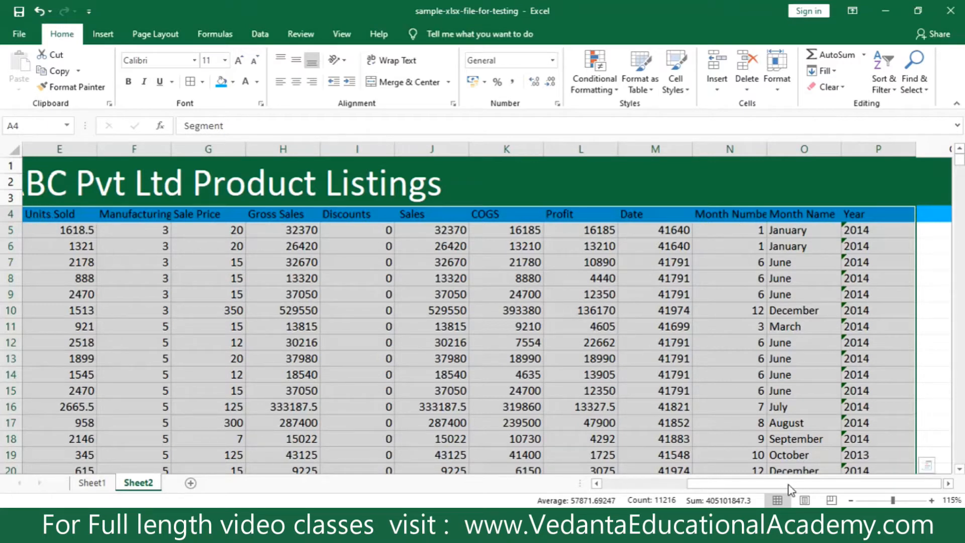
{"action": "left_click_drag", "start_coordinate": [783, 485], "coordinate": [697, 483]}
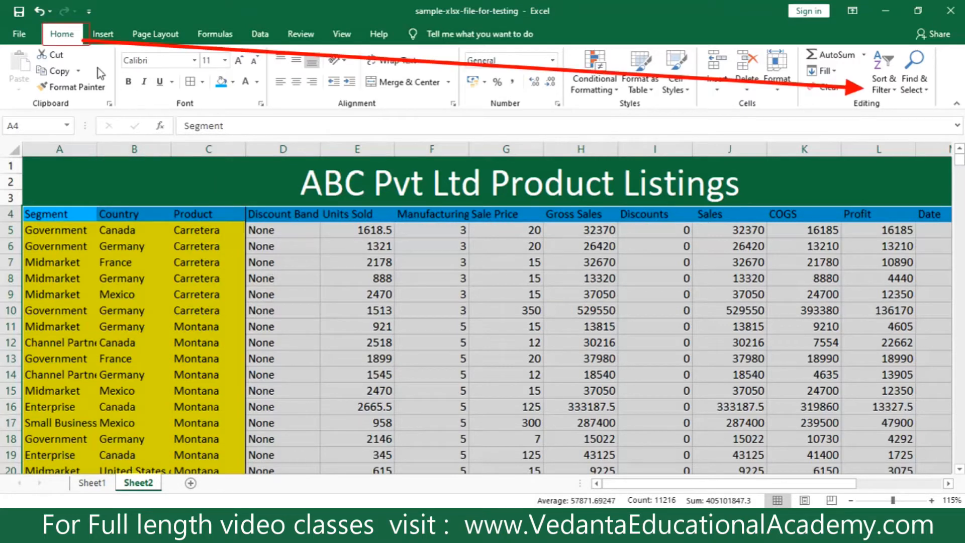
{"action": "left_click", "coordinate": [884, 89]}
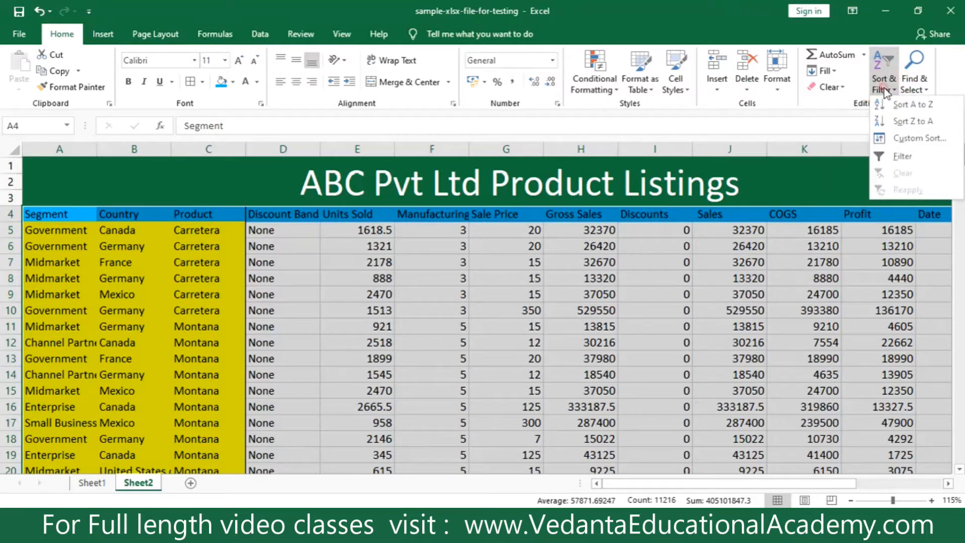
{"action": "left_click", "coordinate": [912, 152]}
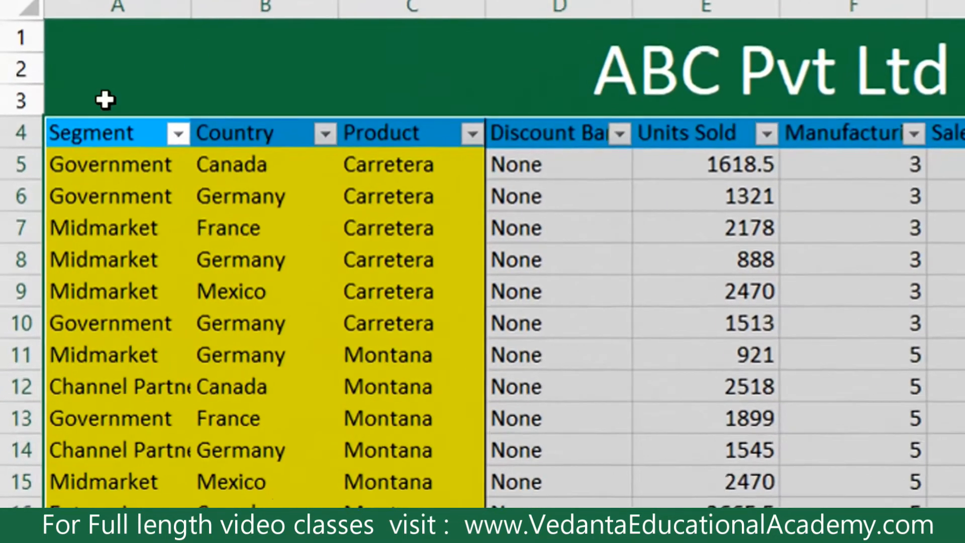
Filter the Country column to show only the Canada records and check the filtered listing down to its last row.
{"action": "left_click", "coordinate": [329, 132]}
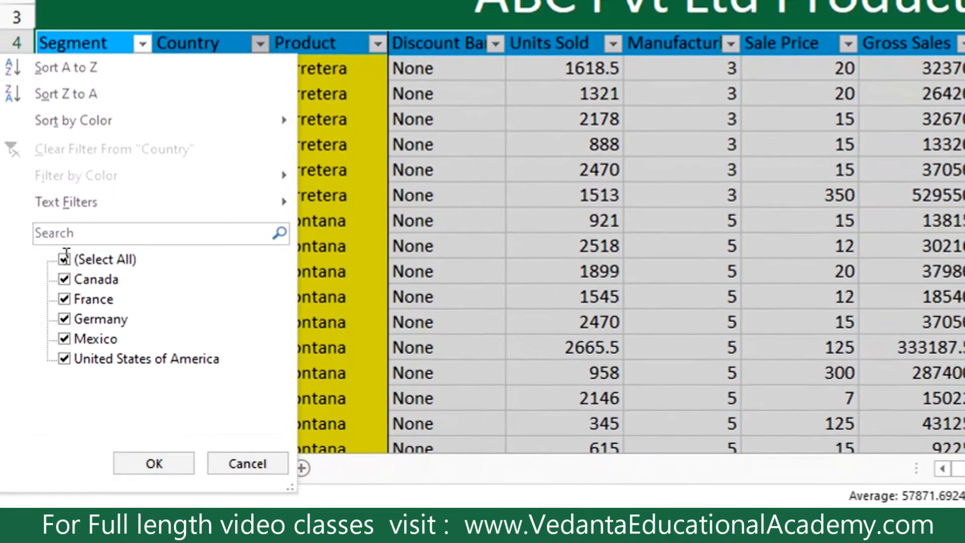
{"action": "left_click", "coordinate": [64, 261]}
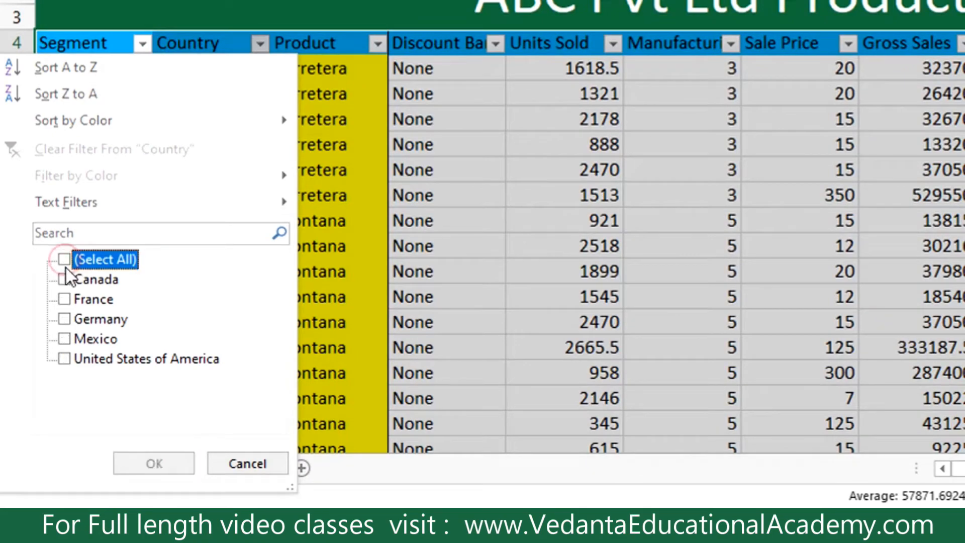
{"action": "left_click", "coordinate": [65, 279]}
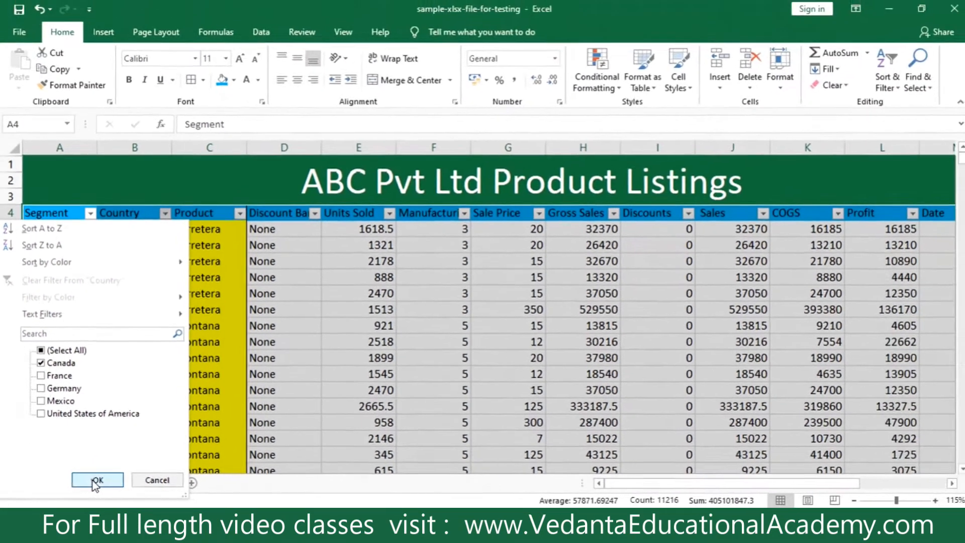
{"action": "left_click", "coordinate": [124, 472]}
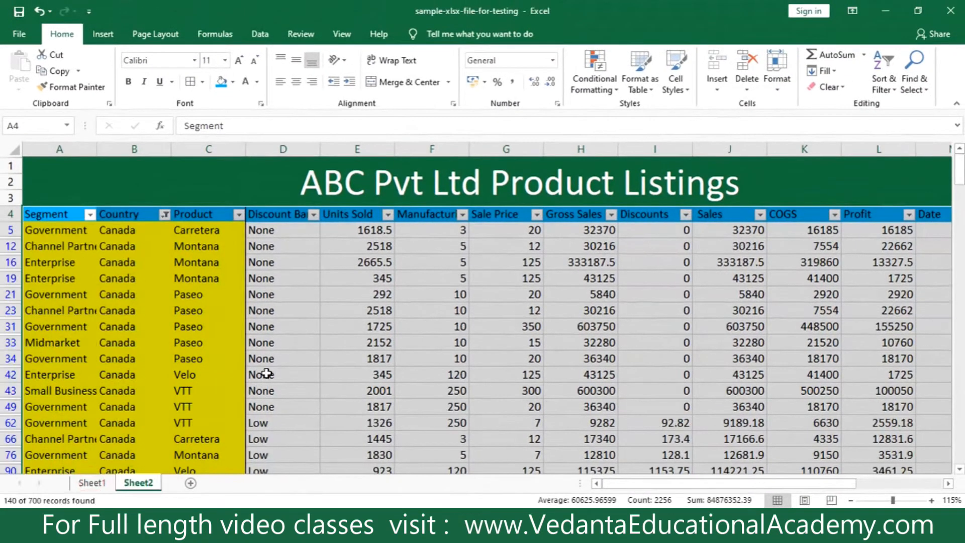
{"action": "left_click", "coordinate": [126, 247]}
{"action": "scroll", "coordinate": [106, 350], "scroll_direction": "down", "scroll_amount": 10}
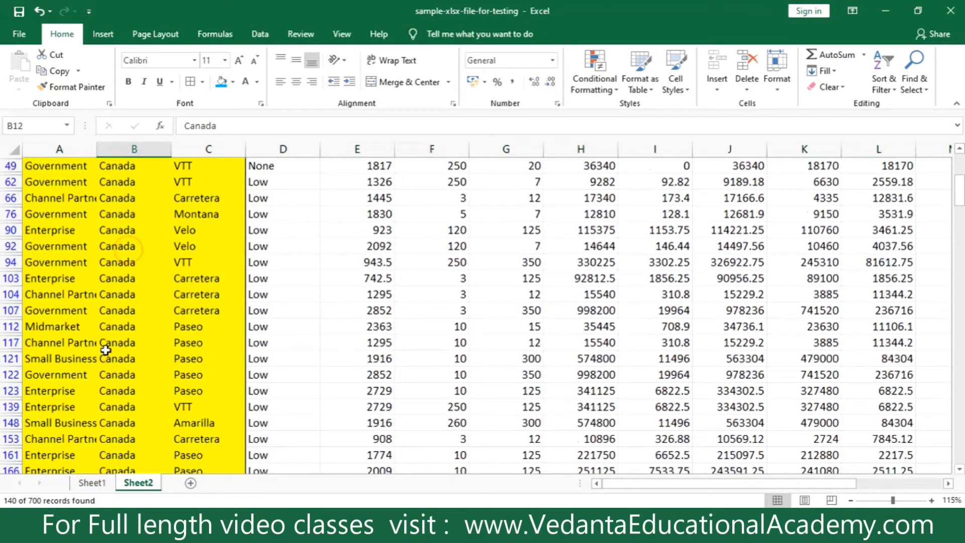
{"action": "scroll", "coordinate": [106, 350], "scroll_direction": "down", "scroll_amount": 18}
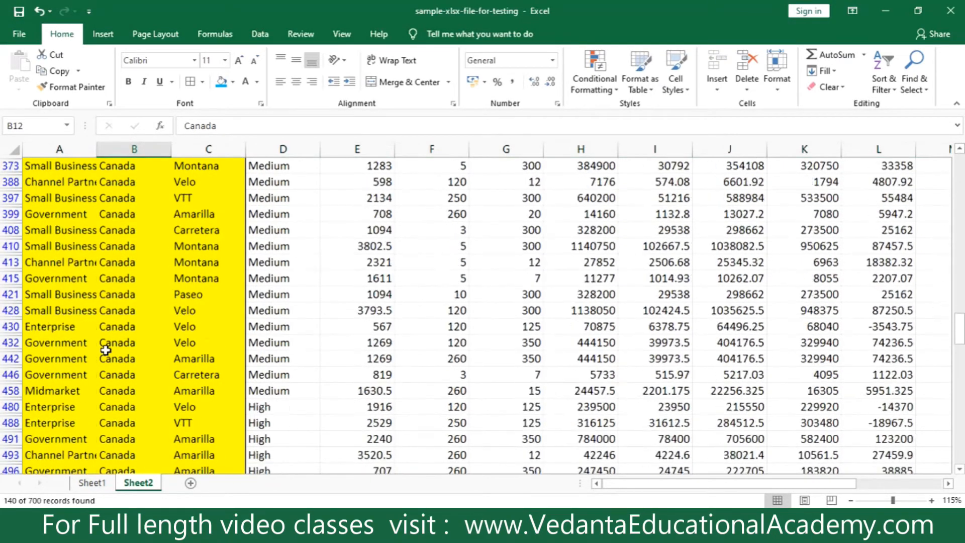
{"action": "scroll", "coordinate": [105, 349], "scroll_direction": "down", "scroll_amount": 16}
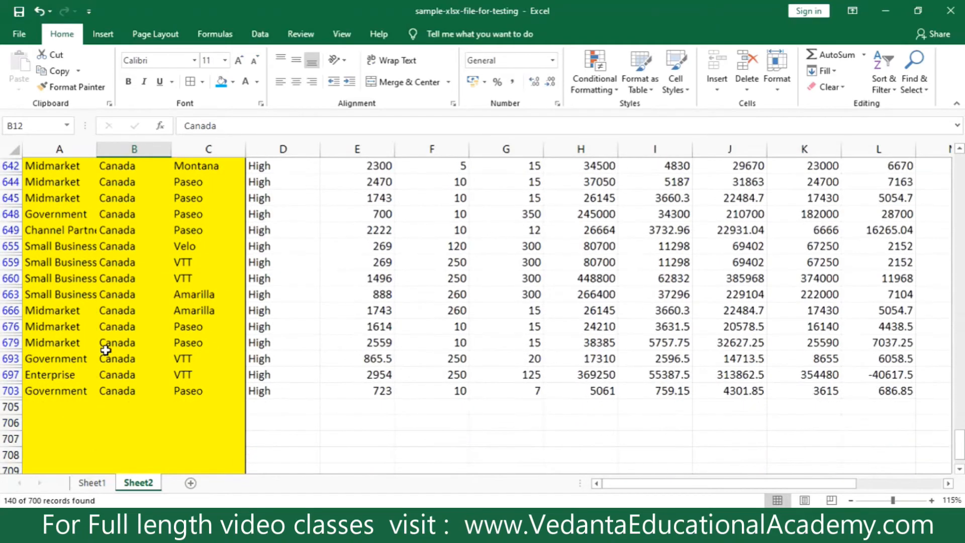
{"action": "scroll", "coordinate": [106, 350], "scroll_direction": "up", "scroll_amount": 20}
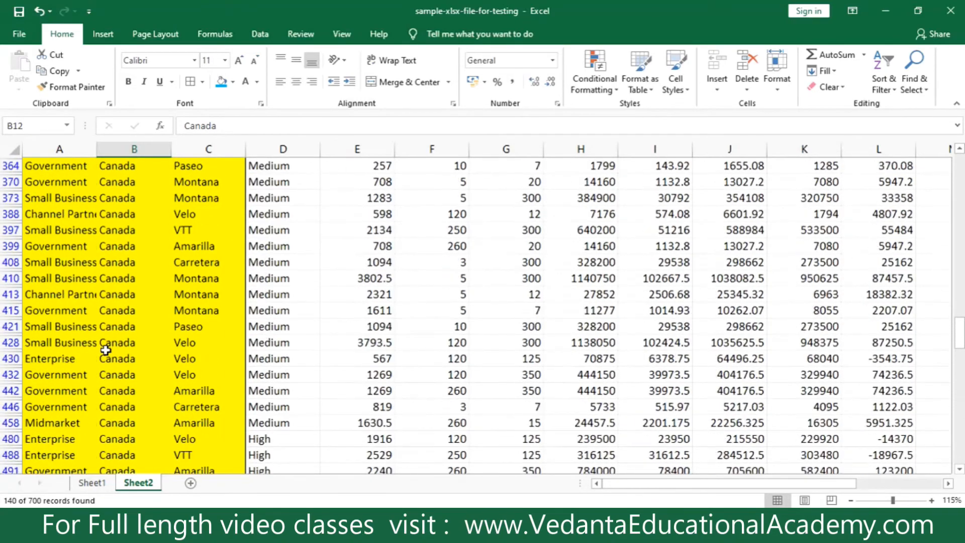
{"action": "scroll", "coordinate": [106, 349], "scroll_direction": "up", "scroll_amount": 20}
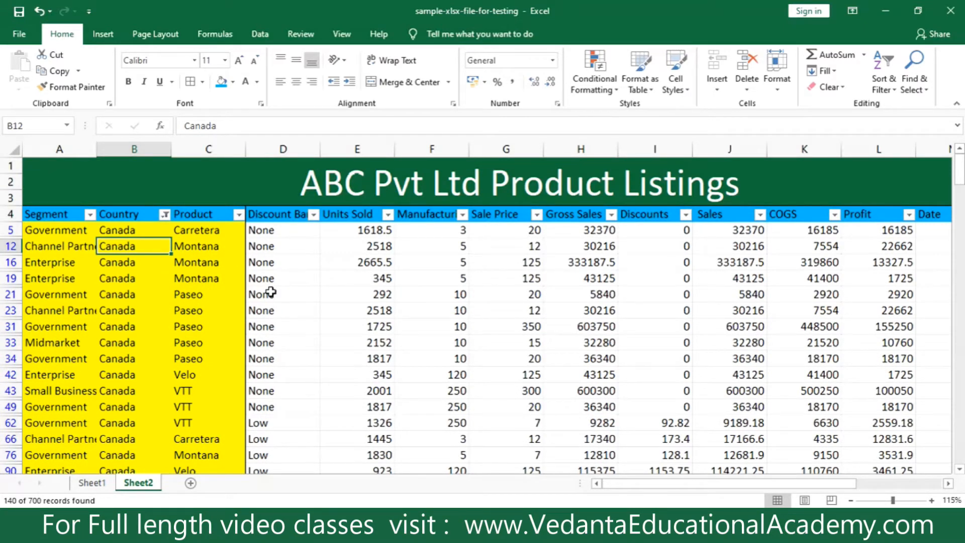
Narrow the Canada records further by filtering the Segment column to Small Business only.
{"action": "left_click", "coordinate": [90, 215]}
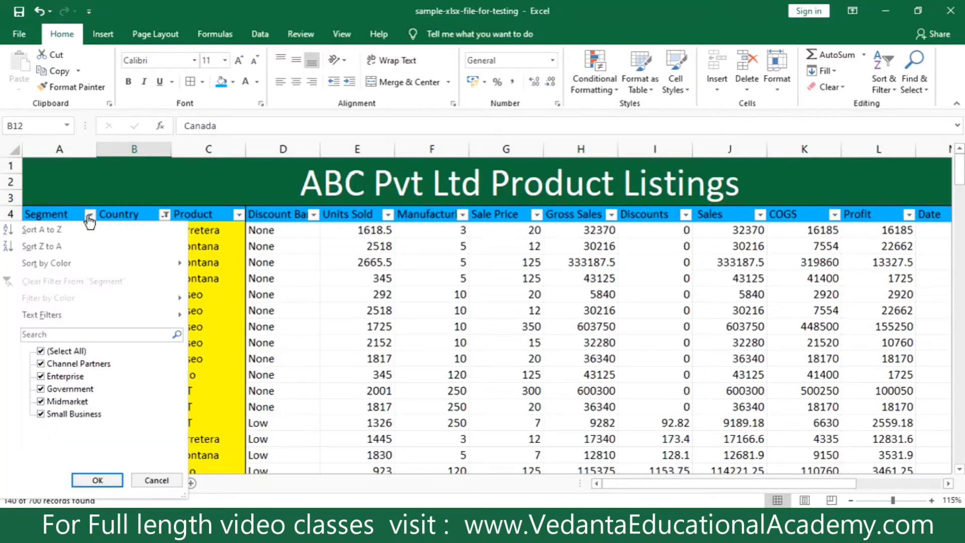
{"action": "left_click", "coordinate": [41, 351]}
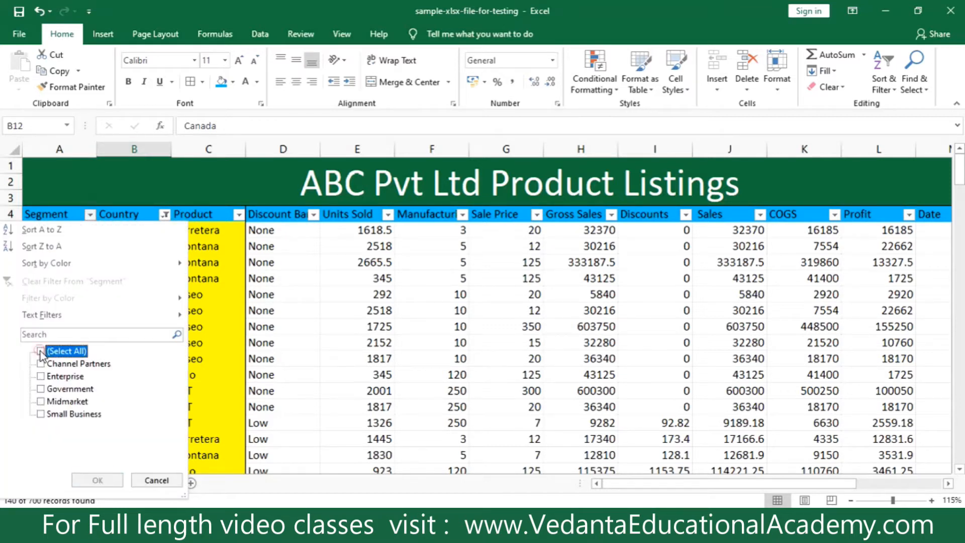
{"action": "left_click", "coordinate": [41, 414]}
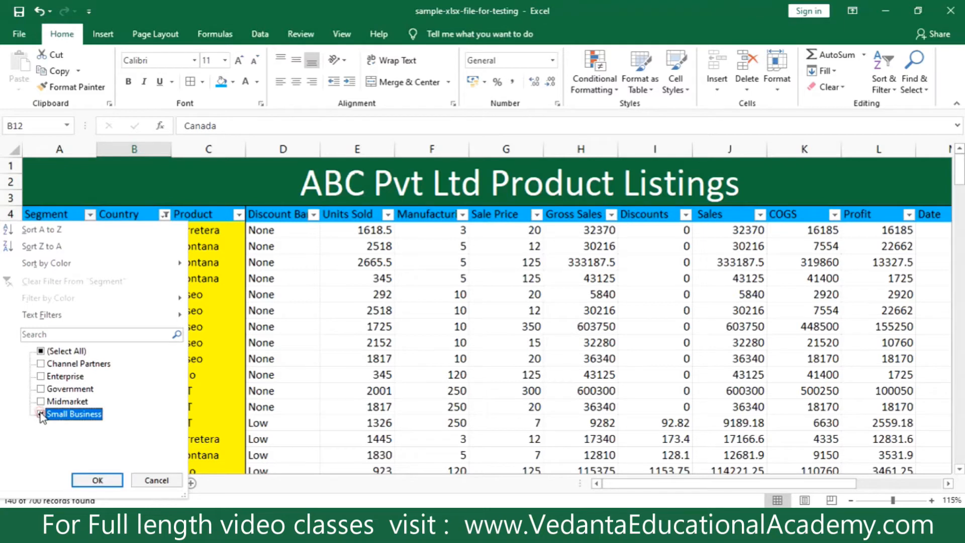
{"action": "left_click", "coordinate": [84, 481]}
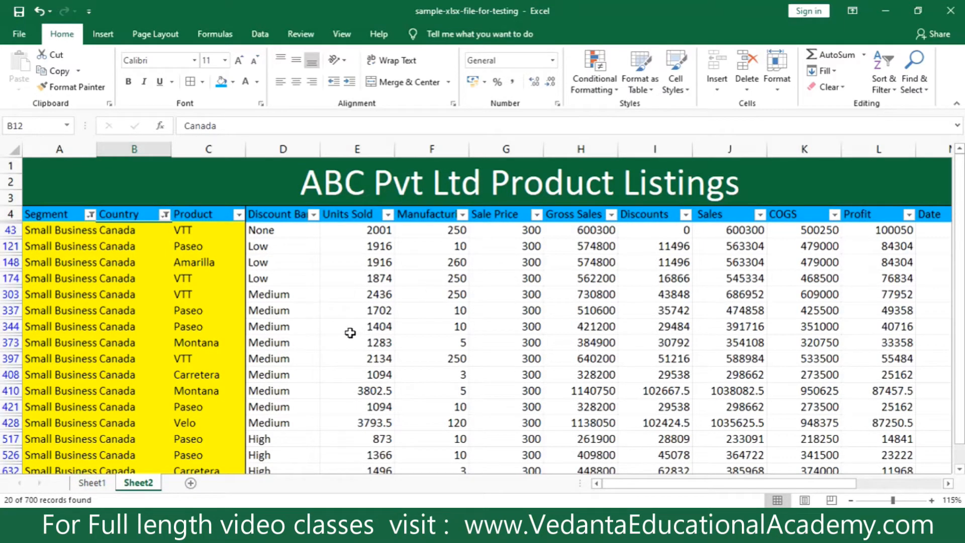
{"action": "left_click", "coordinate": [132, 219]}
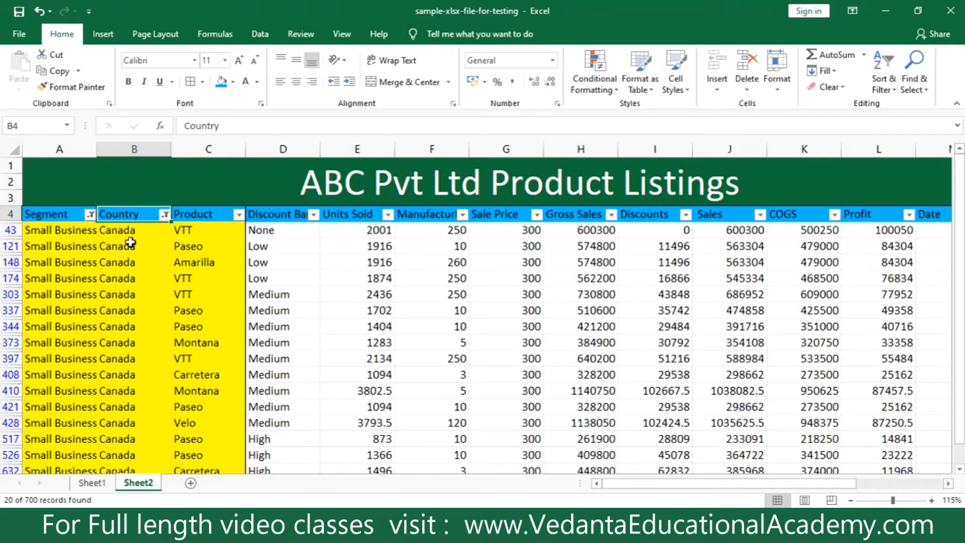
Filter the Product column to show only VTT within the Small Business Canada records.
{"action": "left_click", "coordinate": [201, 357]}
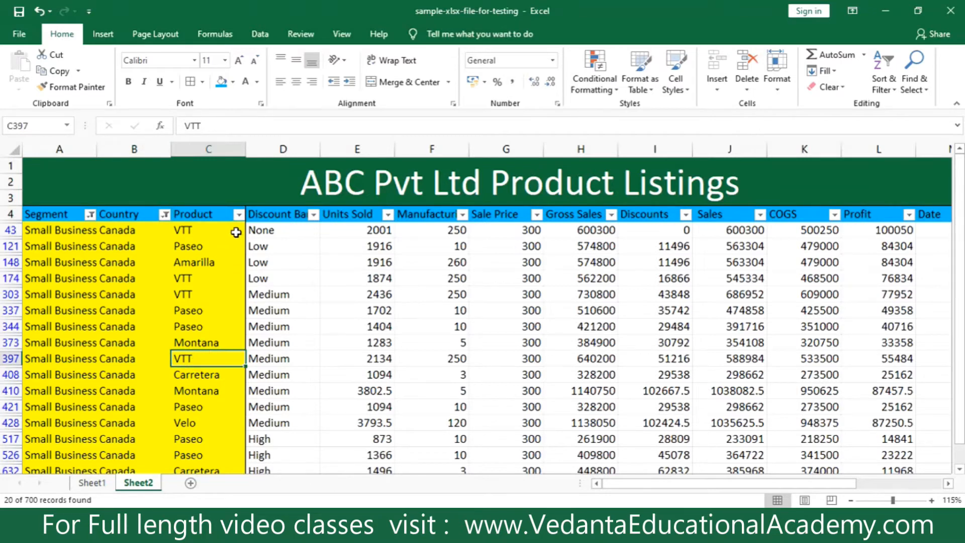
{"action": "left_click", "coordinate": [238, 216]}
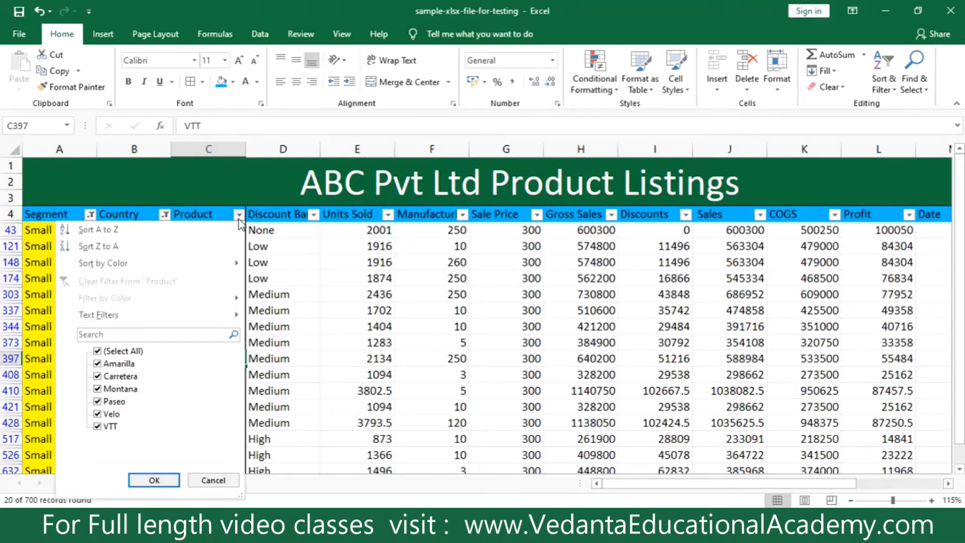
{"action": "left_click", "coordinate": [120, 352]}
{"action": "left_click", "coordinate": [98, 427]}
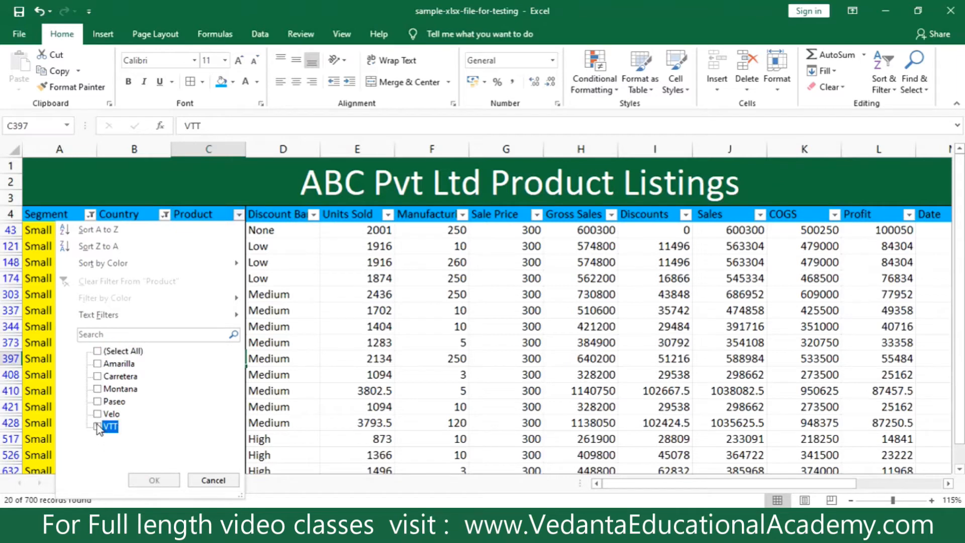
{"action": "left_click", "coordinate": [155, 480]}
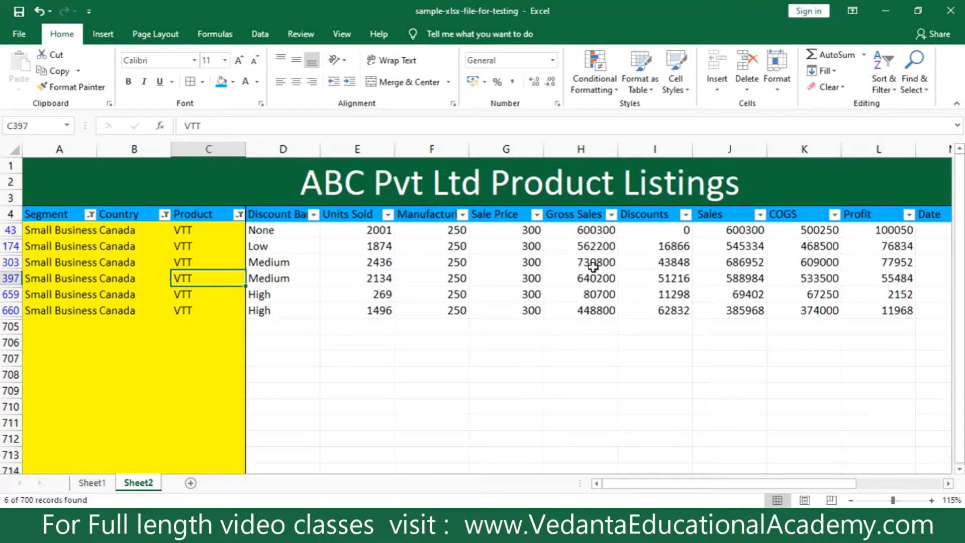
Sort the filtered records by Gross Sales from smallest to largest and check the order in that column.
{"action": "left_click", "coordinate": [611, 216]}
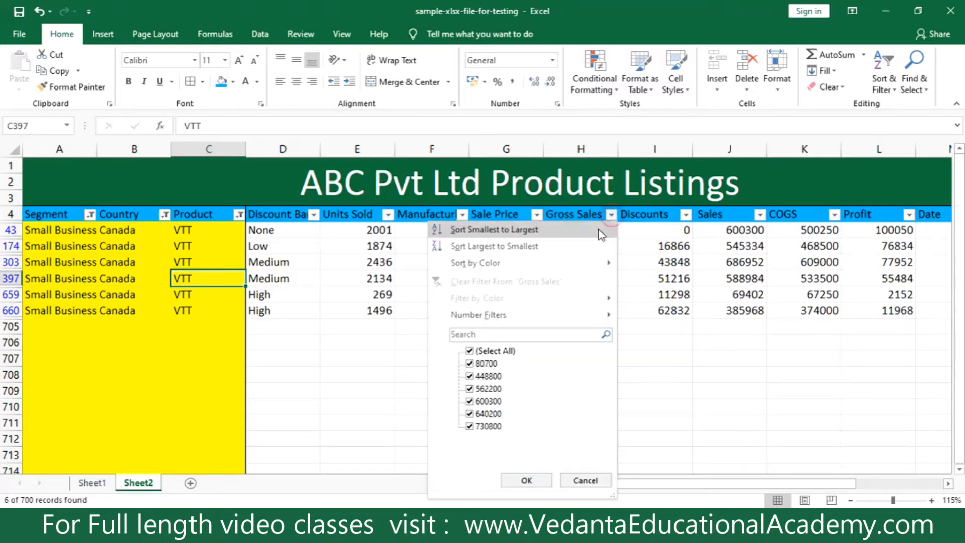
{"action": "left_click", "coordinate": [463, 234]}
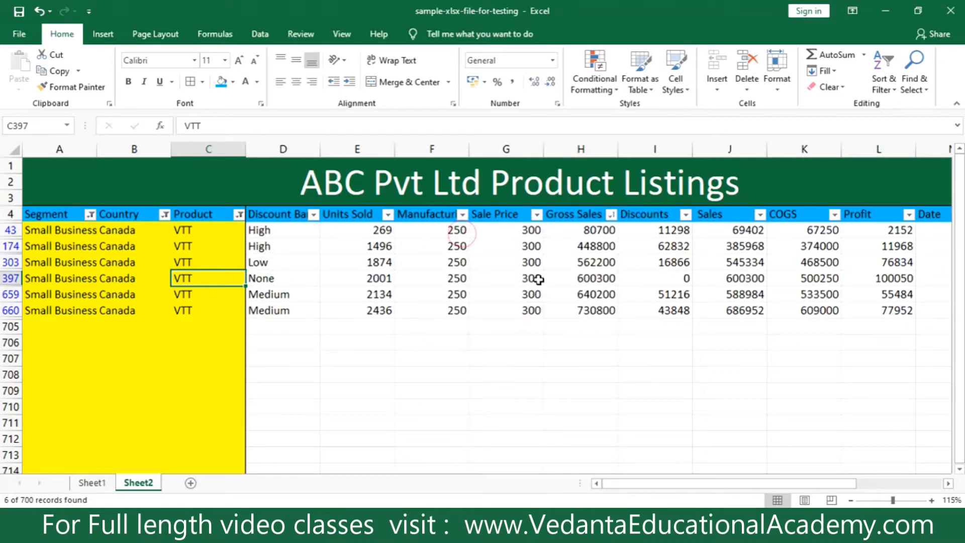
{"action": "left_click", "coordinate": [581, 234]}
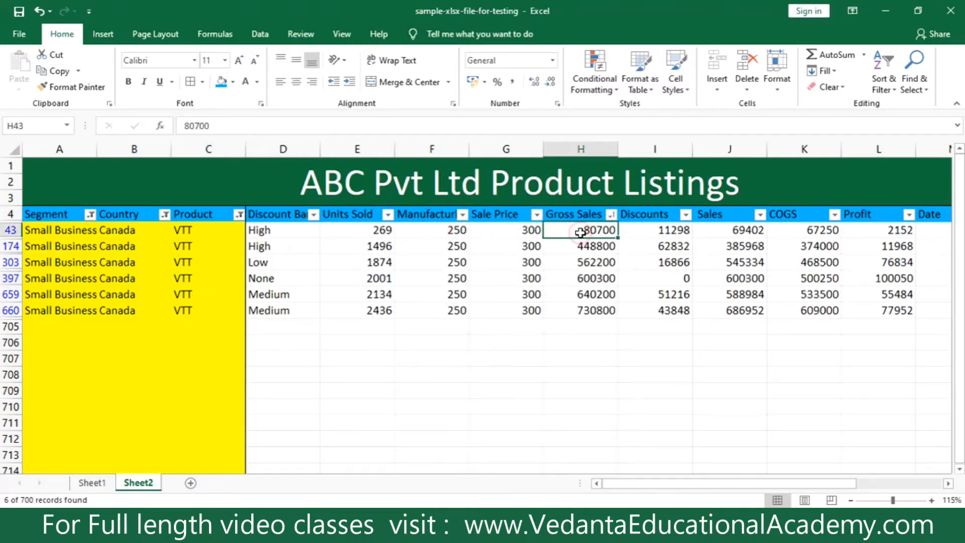
{"action": "left_click", "coordinate": [573, 262]}
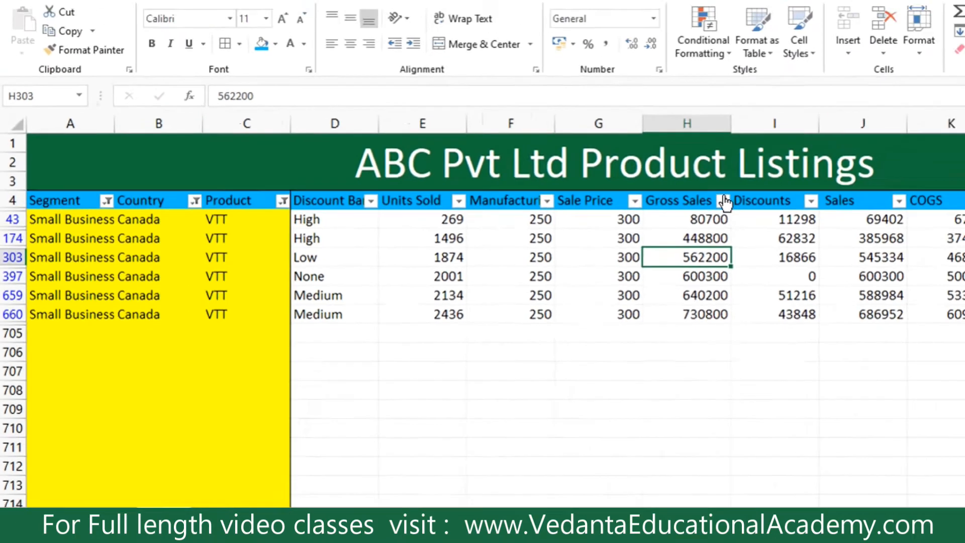
Reapply the smallest-to-largest sort on the Gross Sales column and recheck its filter options without changing them.
{"action": "left_click", "coordinate": [610, 214]}
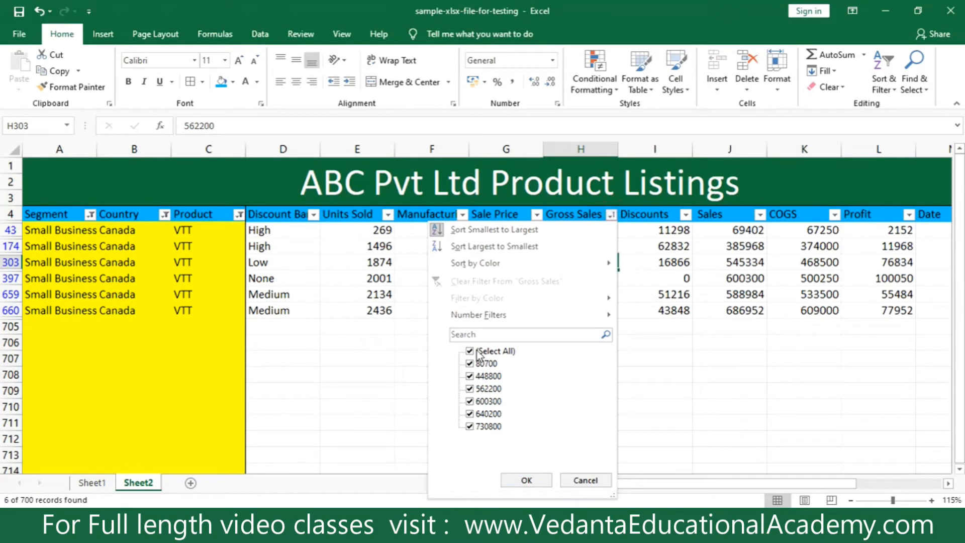
{"action": "left_click", "coordinate": [475, 229]}
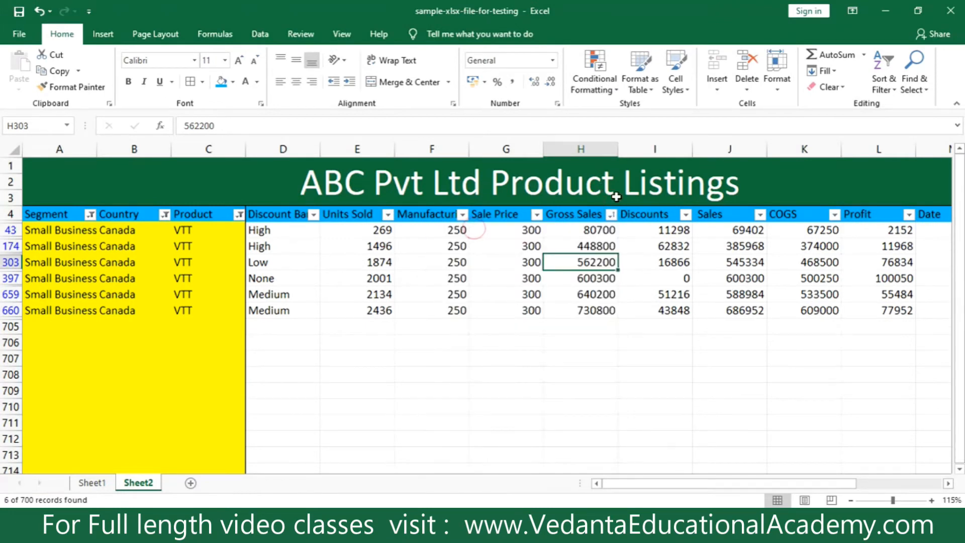
{"action": "left_click", "coordinate": [610, 214]}
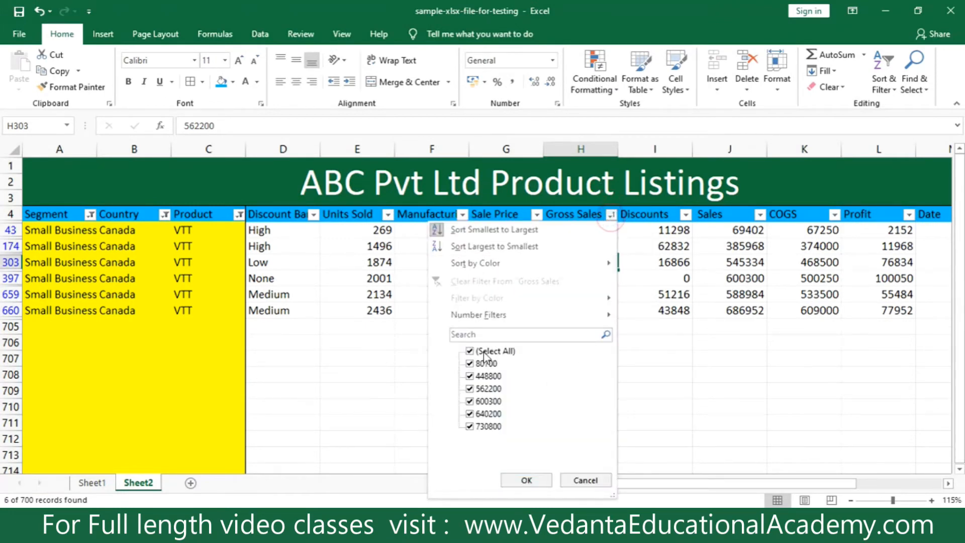
{"action": "left_click", "coordinate": [665, 363]}
Remove the Product and Country filters by including all values again in both columns.
{"action": "left_click", "coordinate": [239, 214]}
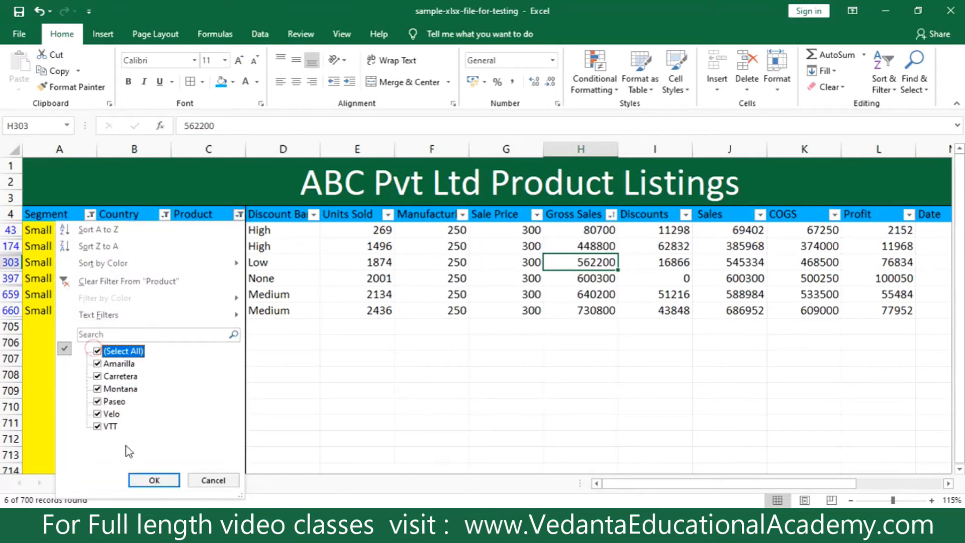
{"action": "left_click", "coordinate": [154, 479]}
{"action": "left_click", "coordinate": [164, 215]}
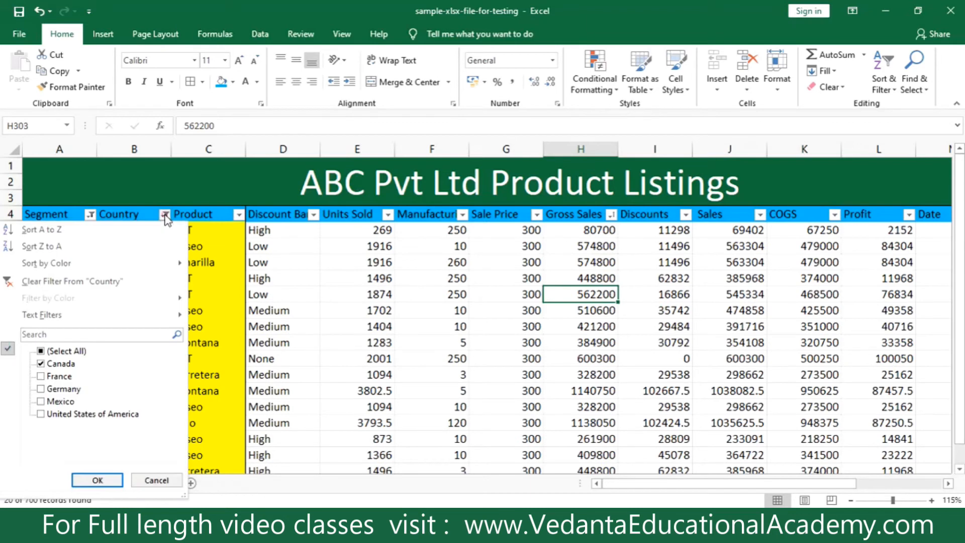
{"action": "left_click", "coordinate": [55, 350]}
{"action": "left_click", "coordinate": [104, 475]}
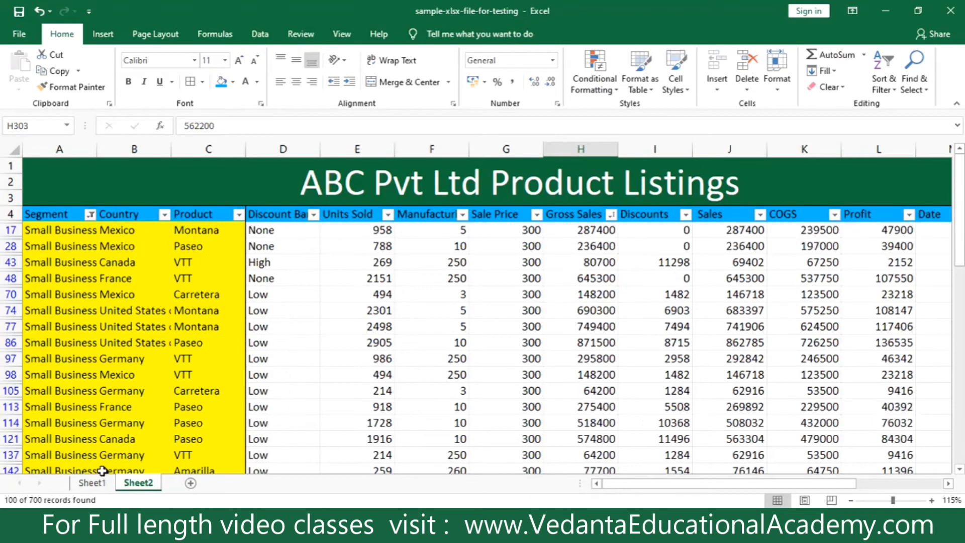
Include all segments again in the Segment filter to restore the full listing, and check the unfiltered rows.
{"action": "left_click", "coordinate": [91, 215]}
{"action": "left_click", "coordinate": [43, 351]}
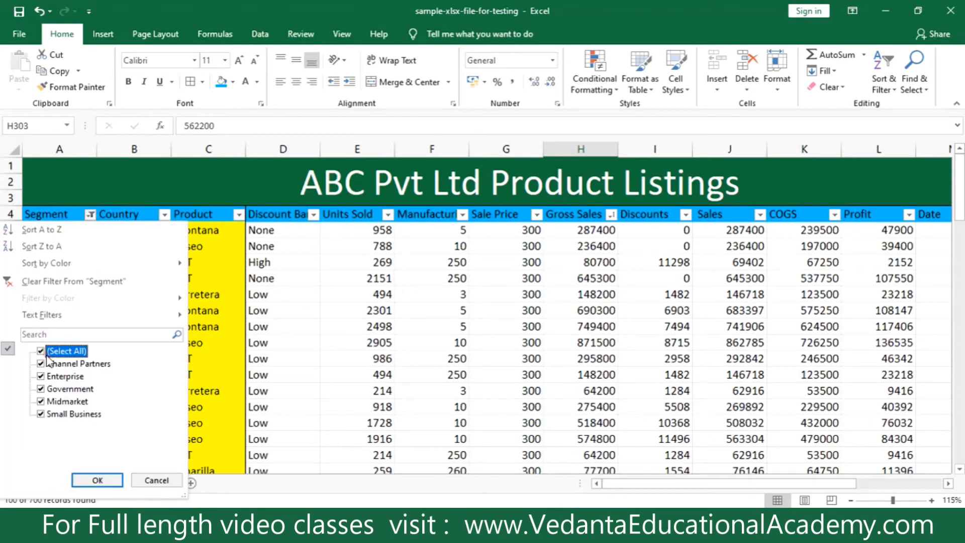
{"action": "left_click", "coordinate": [98, 479]}
{"action": "left_click", "coordinate": [431, 325]}
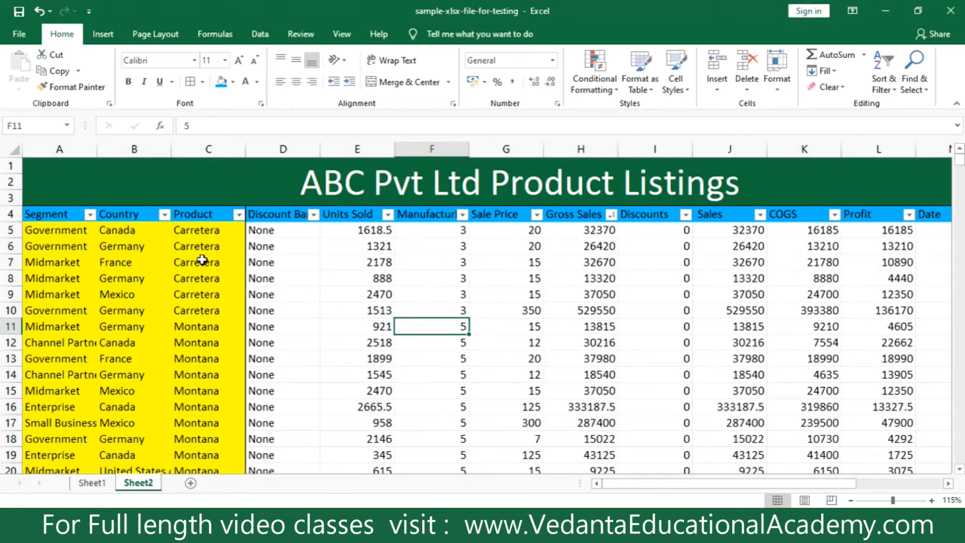
{"action": "scroll", "coordinate": [205, 391], "scroll_direction": "down", "scroll_amount": 4}
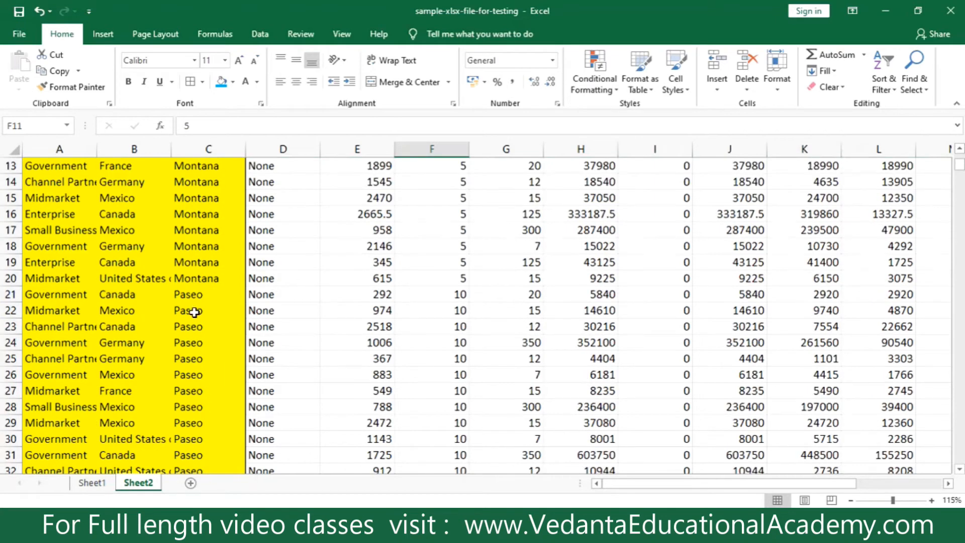
{"action": "scroll", "coordinate": [241, 237], "scroll_direction": "up", "scroll_amount": 4}
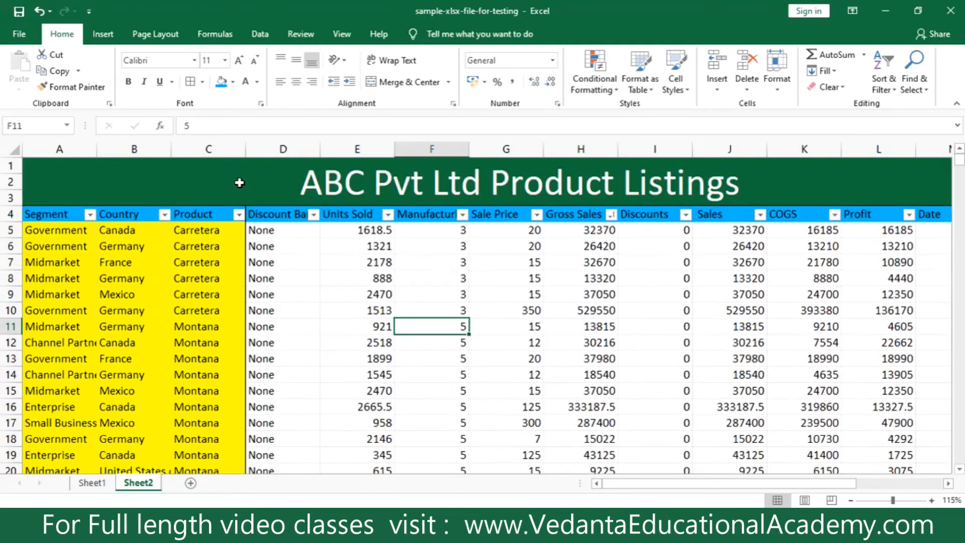
Filter the Product column to show only the Paseo records and check the filtered rows.
{"action": "left_click", "coordinate": [241, 221]}
{"action": "left_click", "coordinate": [239, 214]}
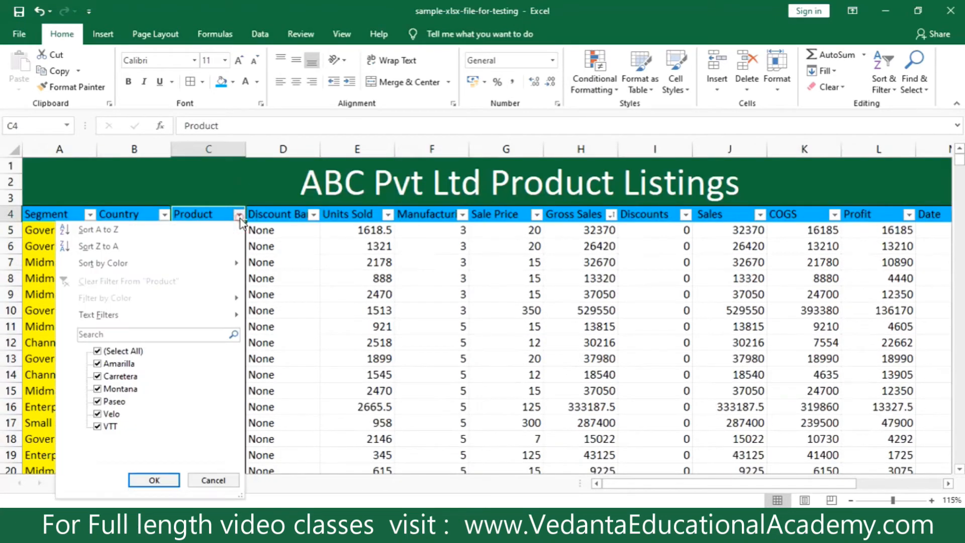
{"action": "left_click", "coordinate": [113, 355]}
{"action": "left_click", "coordinate": [97, 401]}
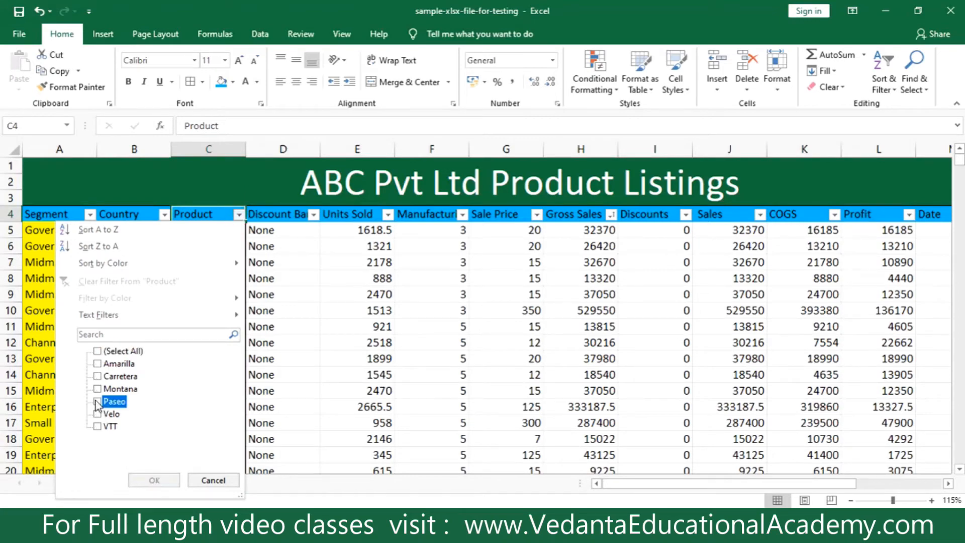
{"action": "left_click", "coordinate": [151, 480]}
{"action": "scroll", "coordinate": [427, 317], "scroll_direction": "down", "scroll_amount": 10}
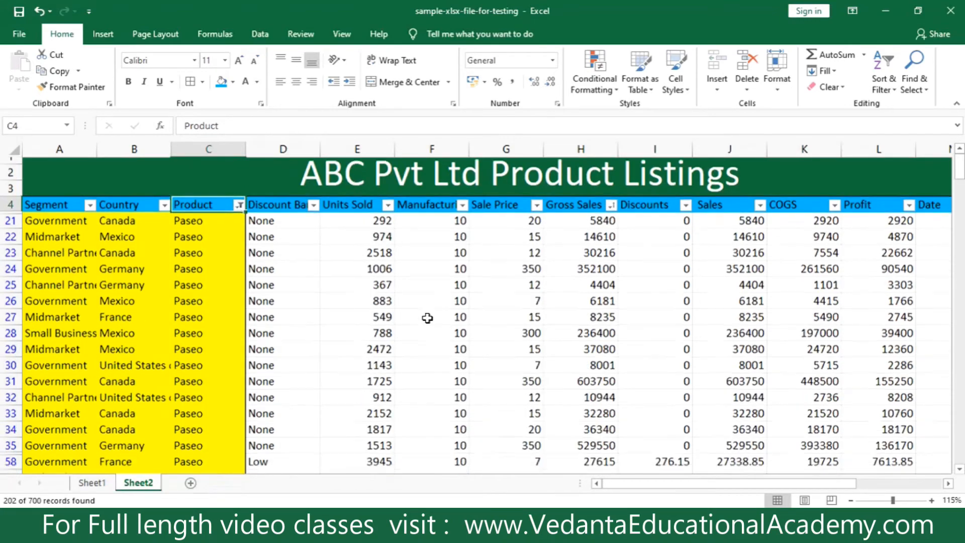
{"action": "scroll", "coordinate": [428, 318], "scroll_direction": "down", "scroll_amount": 20}
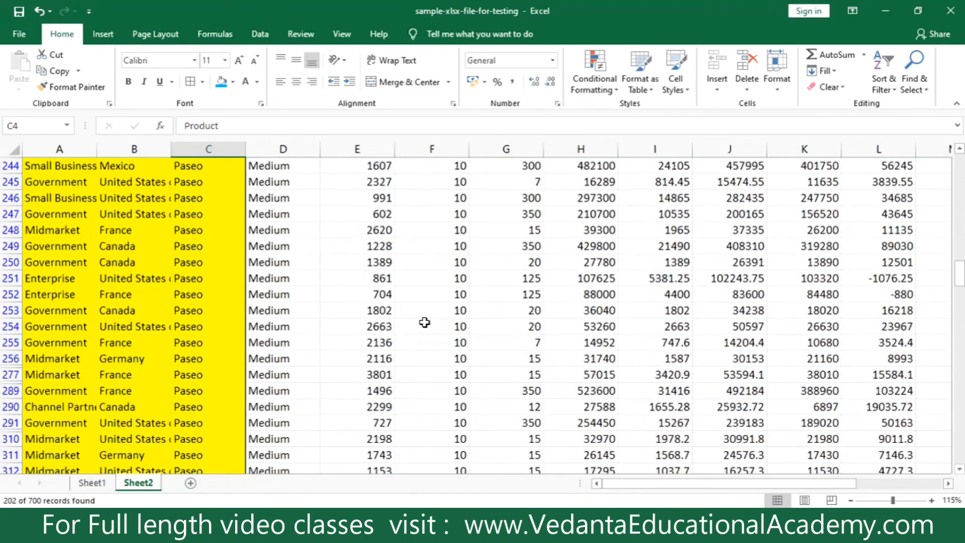
Filter the Discount Band column to show only the High records within the Paseo rows, and check the filtered rows.
{"action": "scroll", "coordinate": [425, 322], "scroll_direction": "up", "scroll_amount": 10}
{"action": "scroll", "coordinate": [424, 322], "scroll_direction": "up", "scroll_amount": 15}
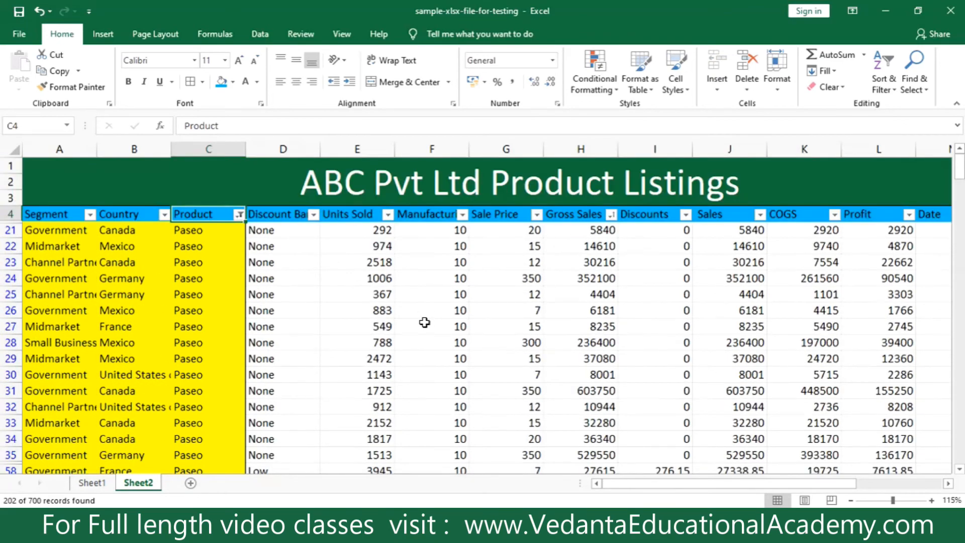
{"action": "left_click", "coordinate": [313, 215]}
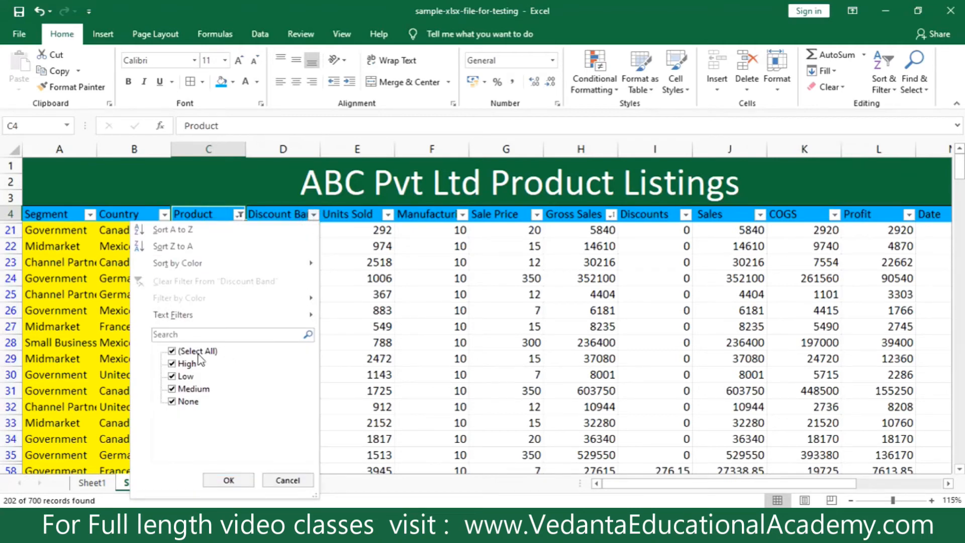
{"action": "left_click", "coordinate": [171, 350]}
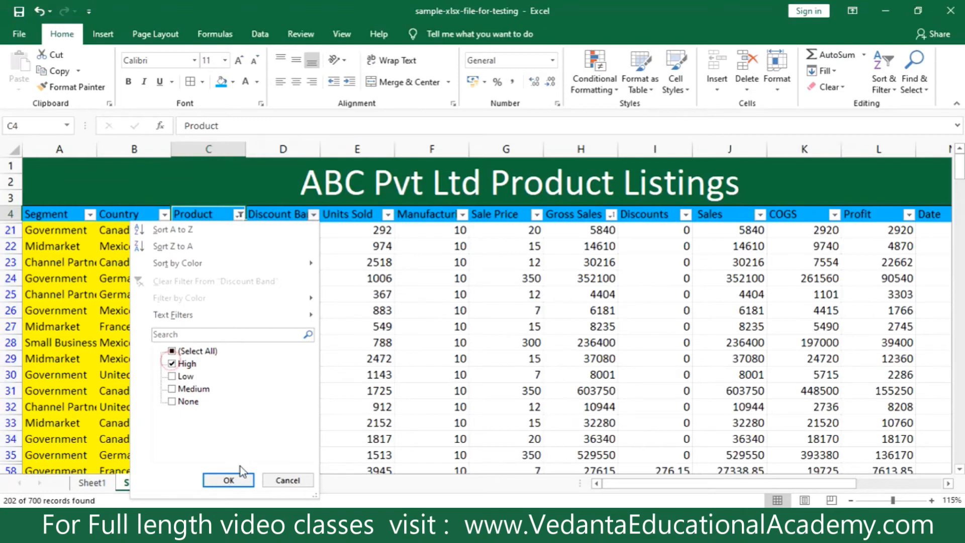
{"action": "left_click", "coordinate": [228, 480]}
{"action": "scroll", "coordinate": [291, 328], "scroll_direction": "down", "scroll_amount": 3}
{"action": "scroll", "coordinate": [290, 327], "scroll_direction": "down", "scroll_amount": 13}
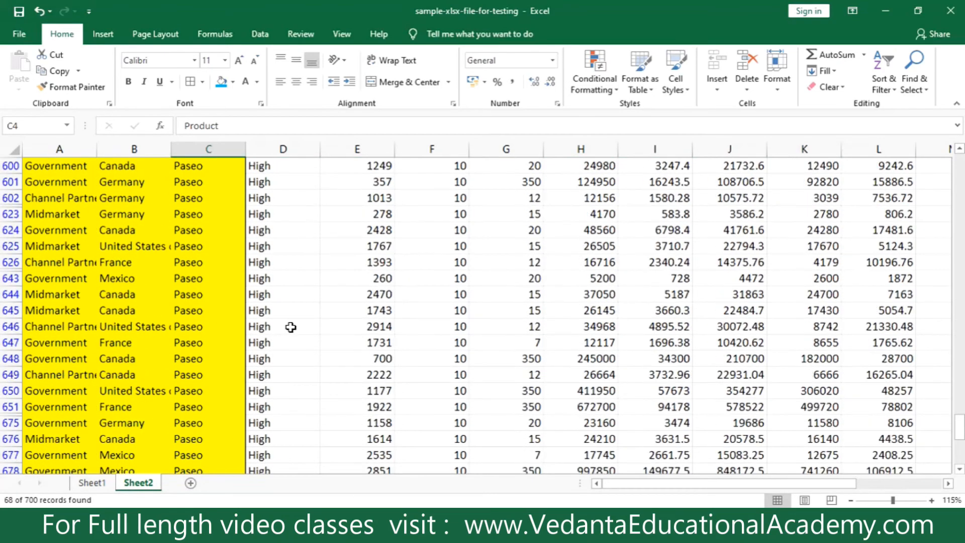
Look through the filtered Paseo rows with a High discount band and highlight the range C522:H526.
{"action": "scroll", "coordinate": [291, 328], "scroll_direction": "up", "scroll_amount": 6}
{"action": "scroll", "coordinate": [290, 327], "scroll_direction": "up", "scroll_amount": 11}
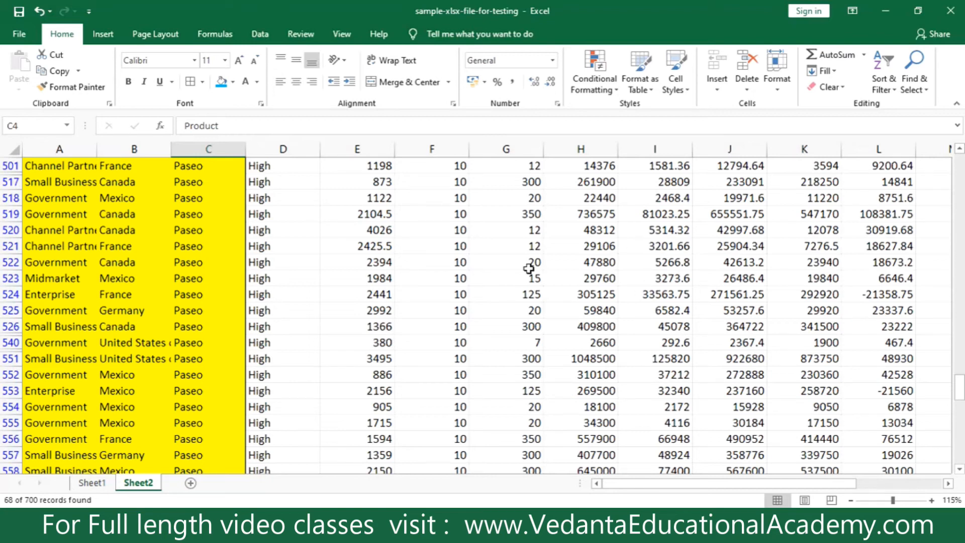
{"action": "left_click_drag", "start_coordinate": [229, 266], "coordinate": [585, 328]}
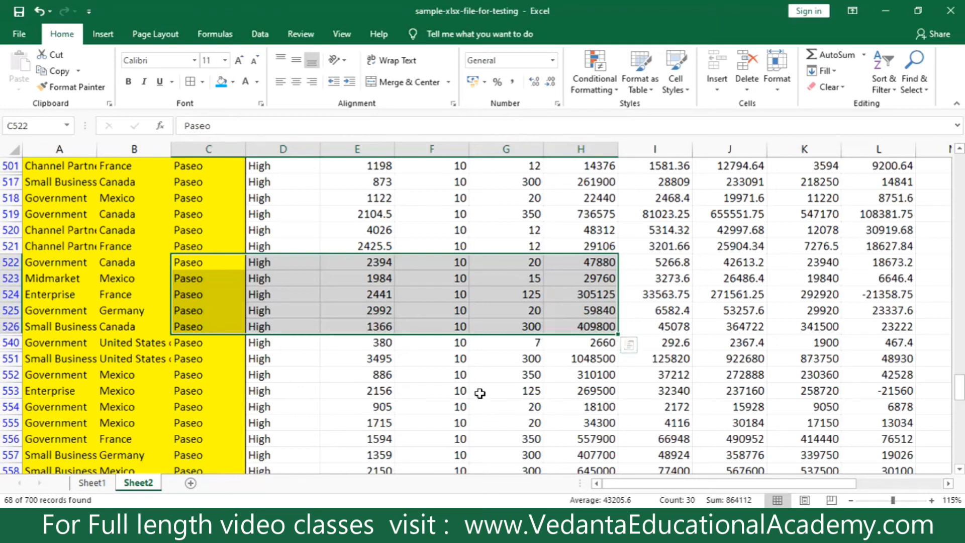
{"action": "scroll", "coordinate": [513, 406], "scroll_direction": "up", "scroll_amount": 3}
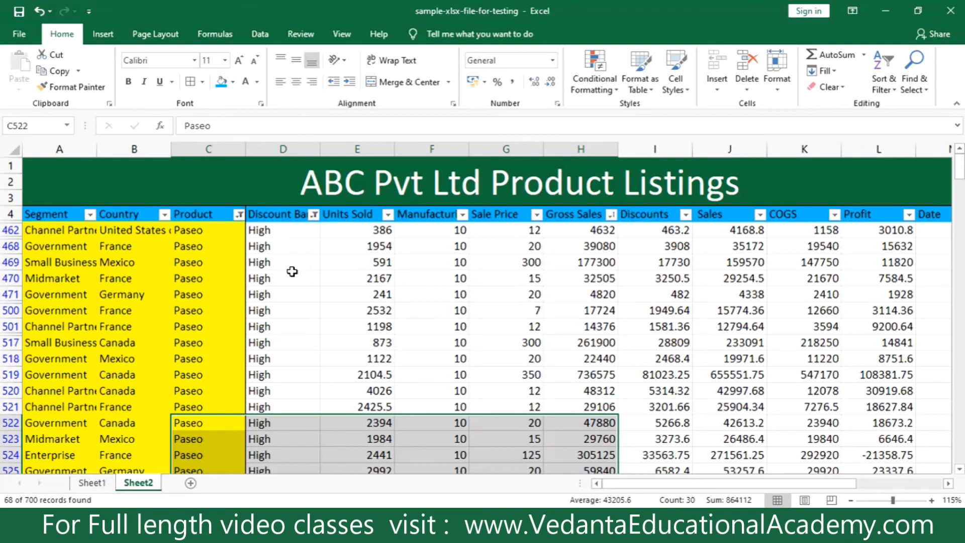
Select header row 4 and turn off filtering for the whole product listing.
{"action": "left_click", "coordinate": [9, 214]}
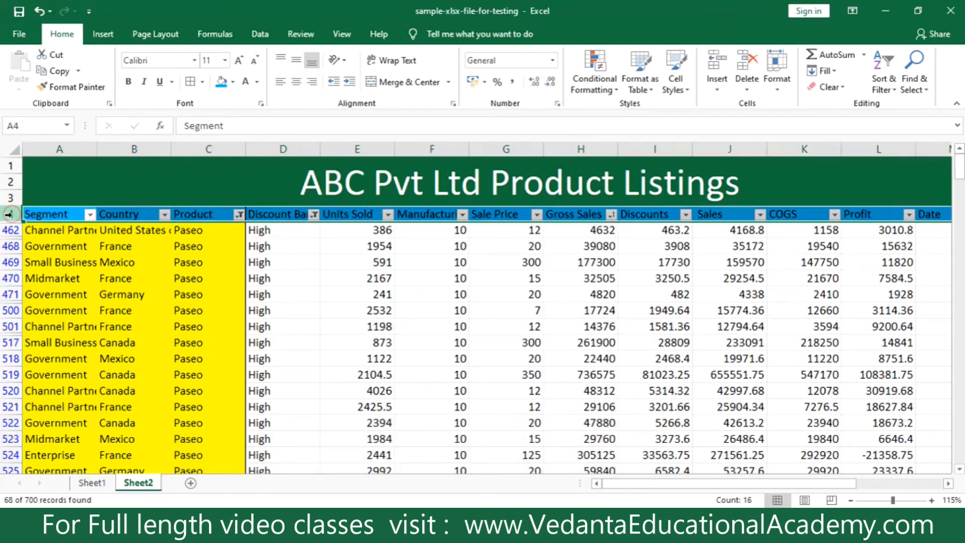
{"action": "left_click", "coordinate": [891, 89]}
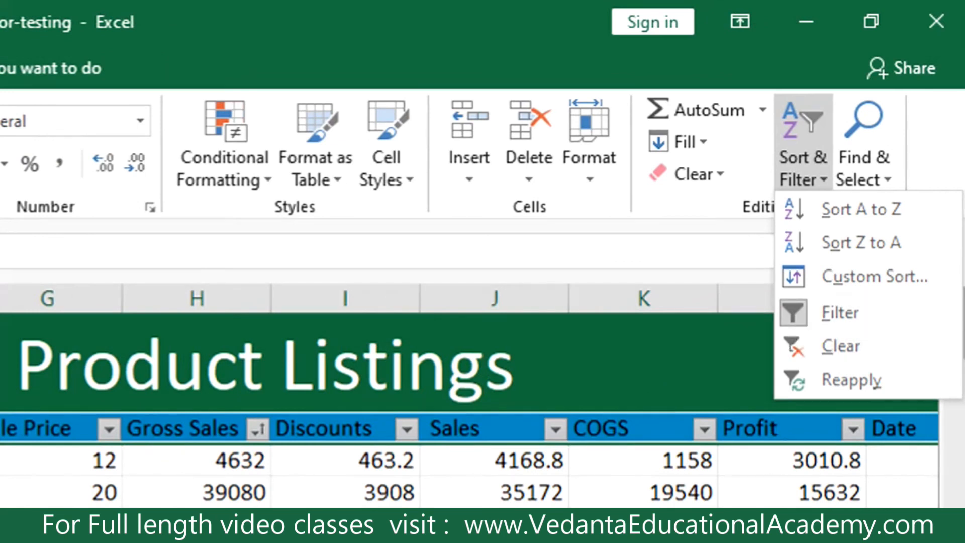
{"action": "left_click", "coordinate": [784, 321]}
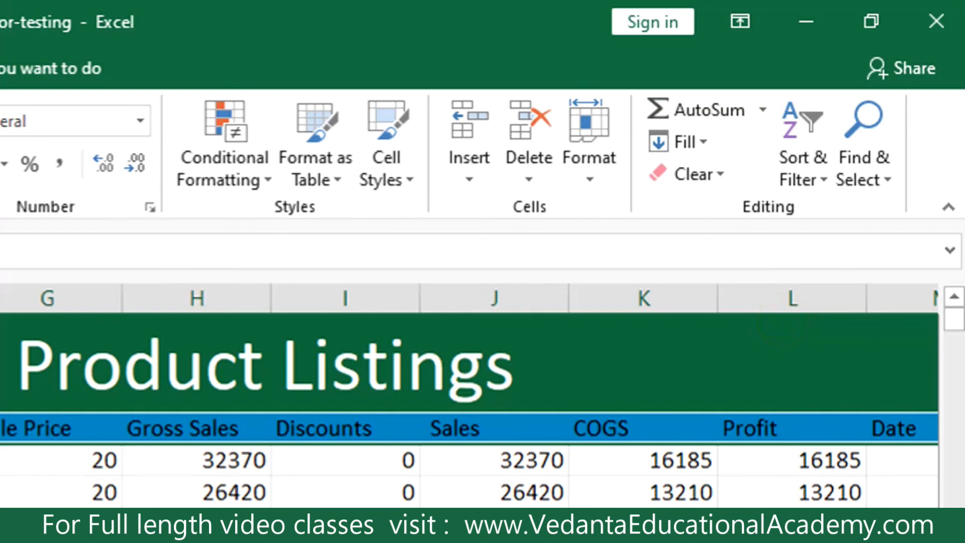
Turn filtering back on for header row 4, switch it off again, and deselect the row.
{"action": "left_click", "coordinate": [804, 155]}
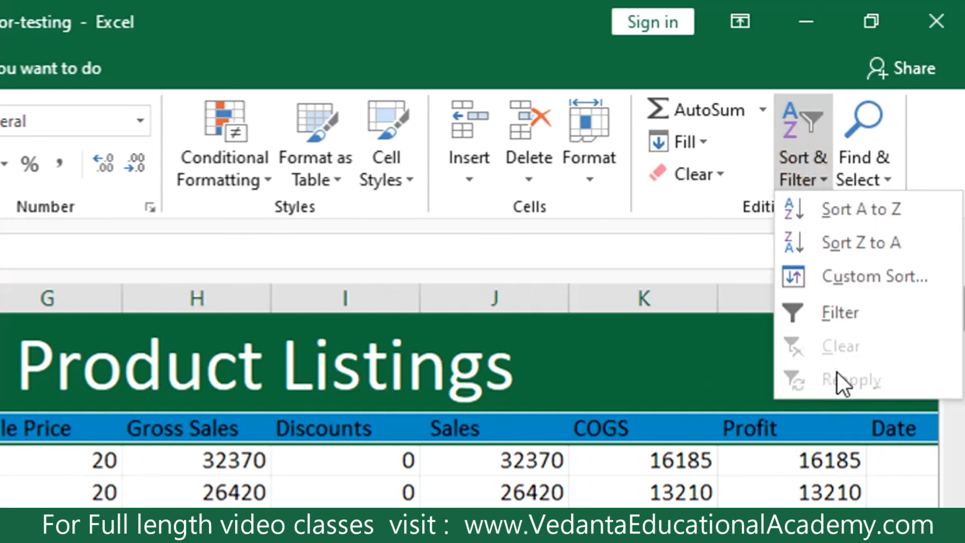
{"action": "left_click", "coordinate": [801, 306]}
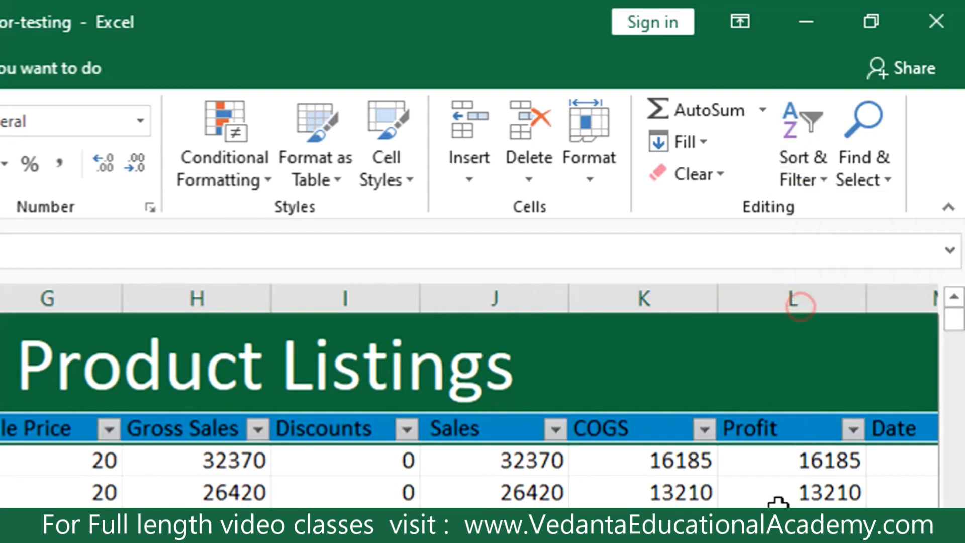
{"action": "left_click", "coordinate": [800, 166]}
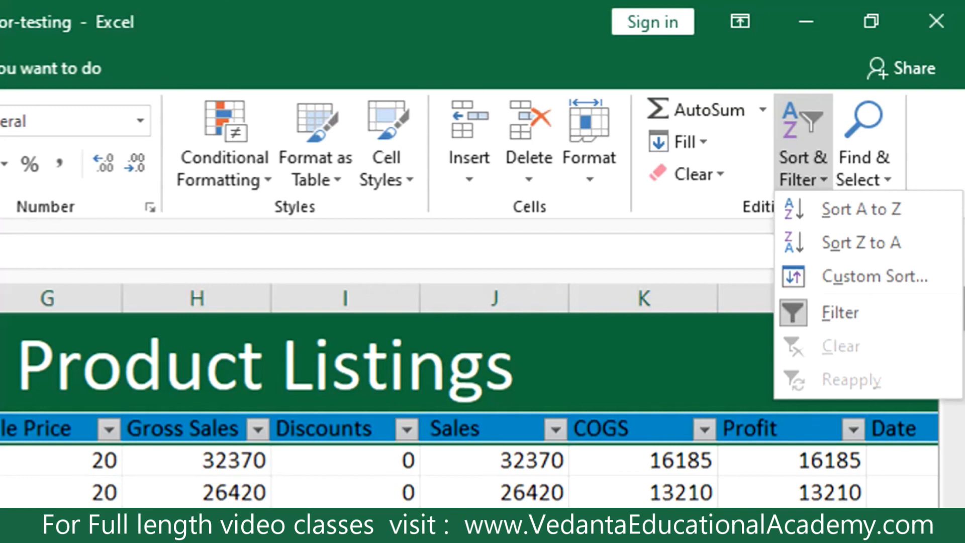
{"action": "left_click", "coordinate": [826, 311]}
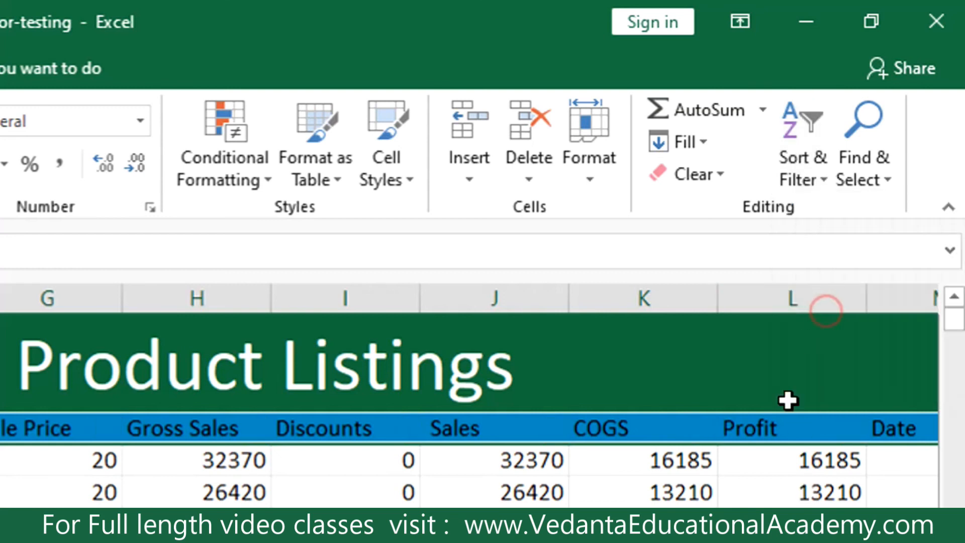
{"action": "left_click", "coordinate": [494, 528]}
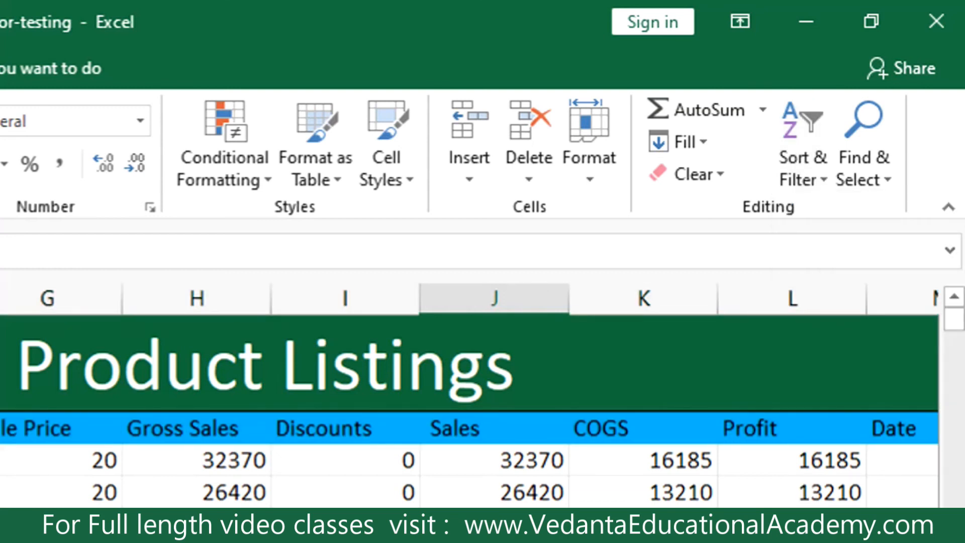